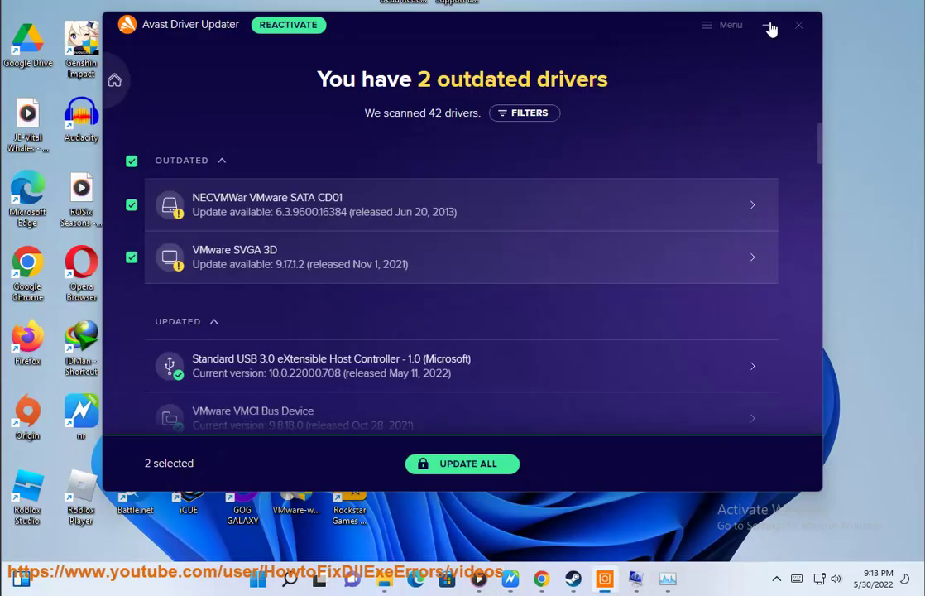
- Close the driver updater, locate steam.exe via the Steam shortcut's file location, then return to the guide
click(770, 25)
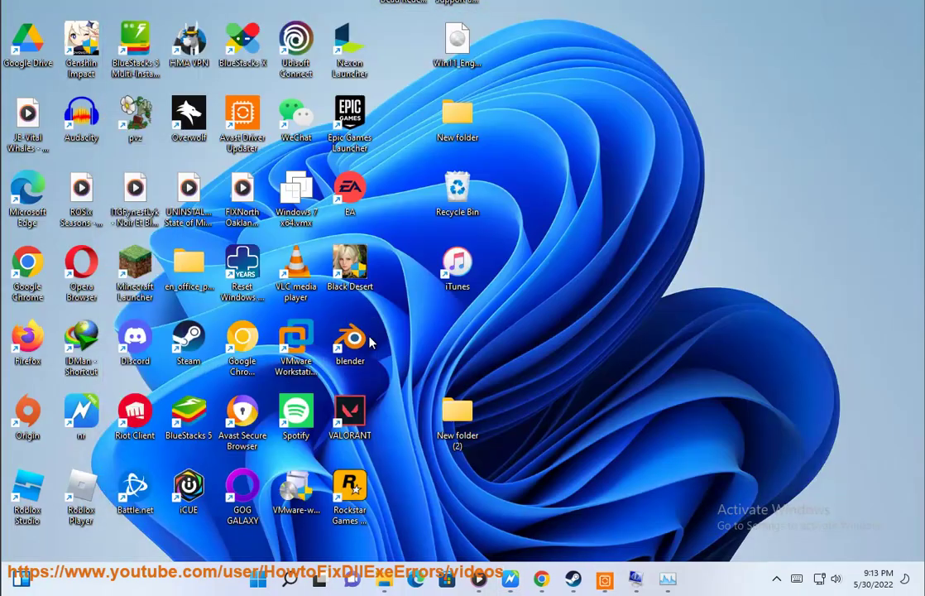
right_click(194, 351)
click(275, 208)
right_click(273, 484)
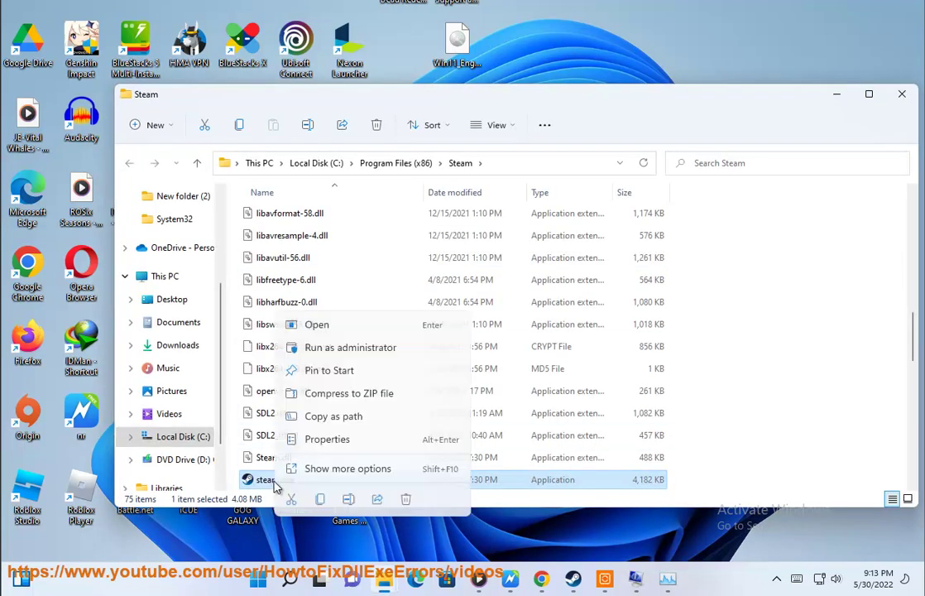
click(837, 94)
click(511, 578)
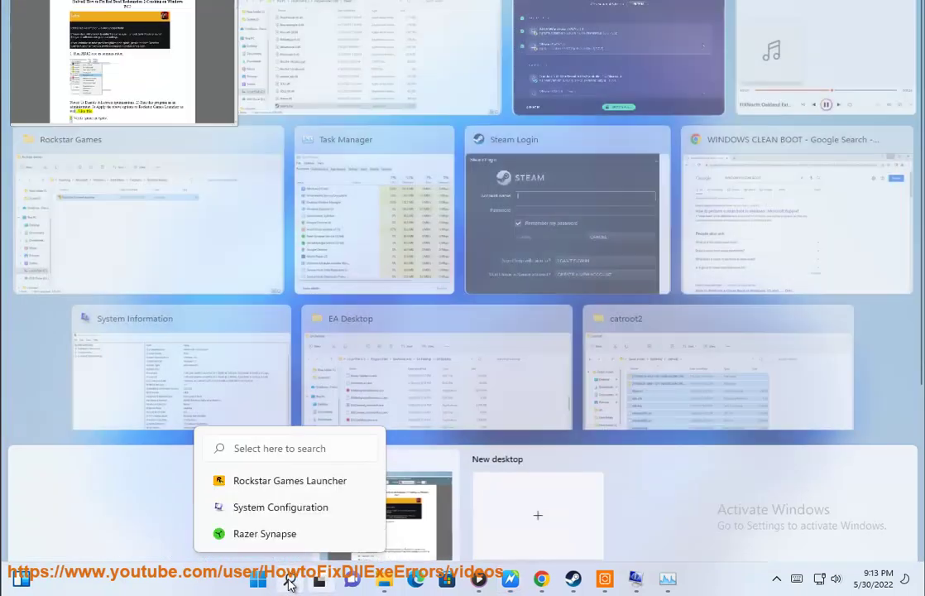
- Open the Compatibility properties of the Rockstar Games Launcher shortcut, found through Windows Search
click(290, 581)
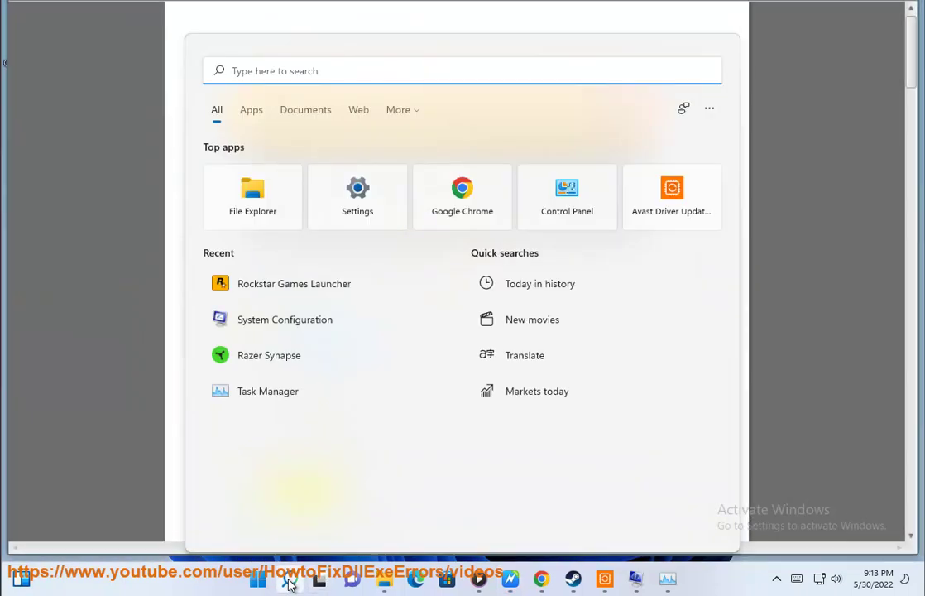
click(290, 580)
click(290, 581)
right_click(310, 289)
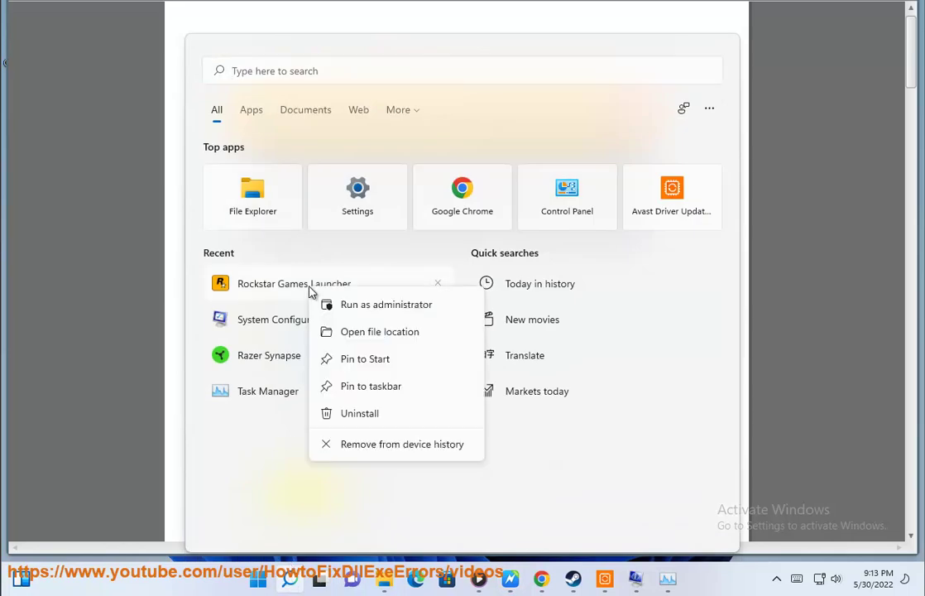
click(370, 335)
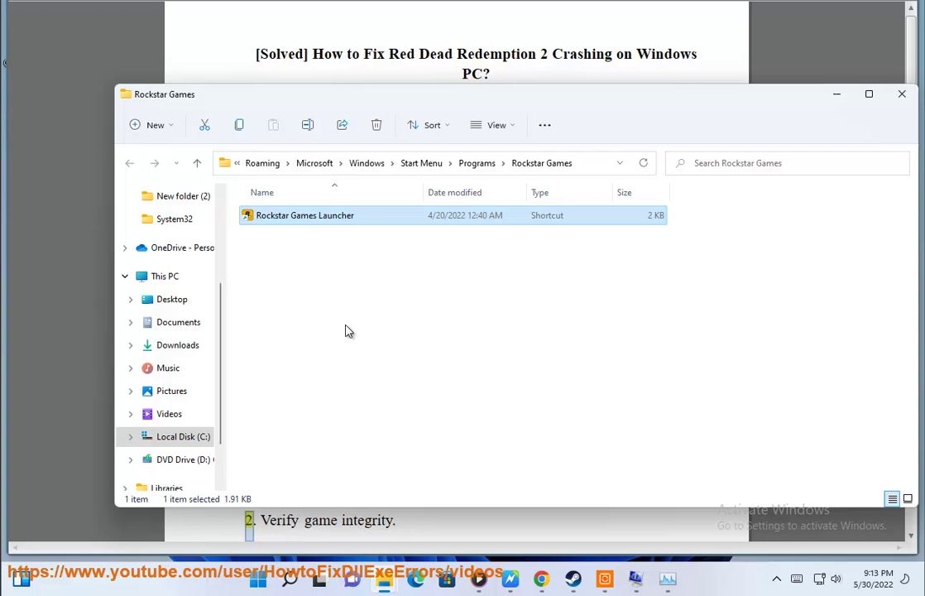
right_click(296, 219)
click(347, 403)
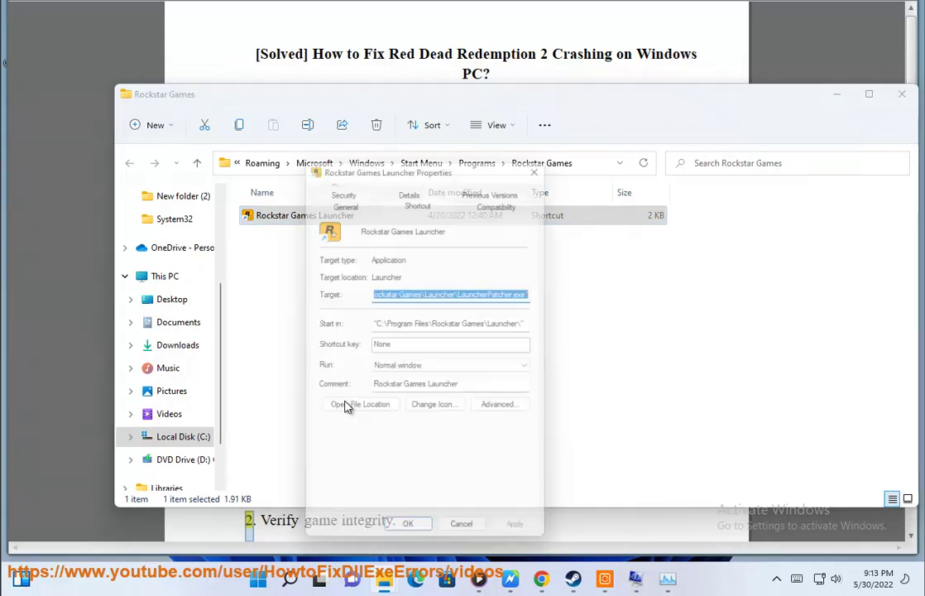
click(501, 198)
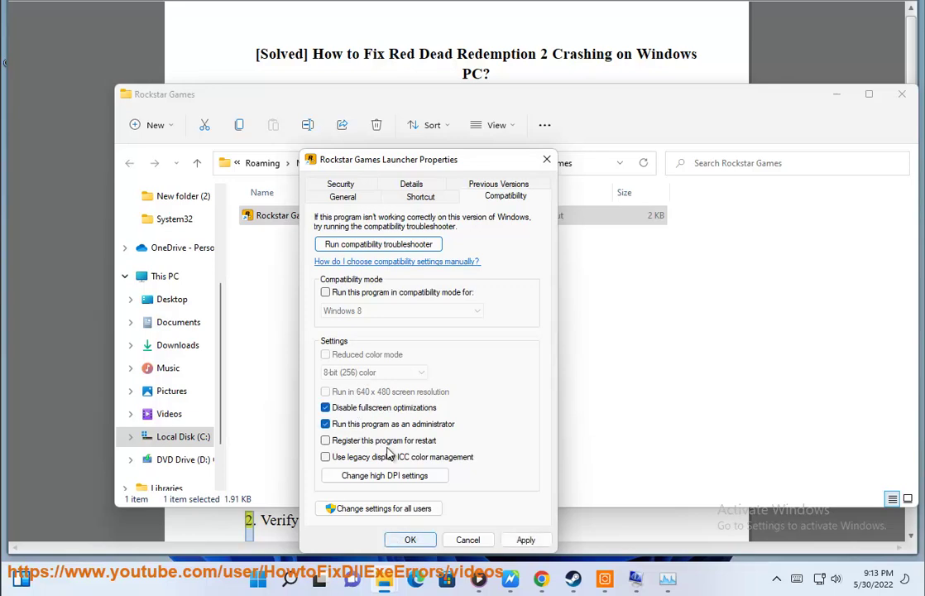
- Close the launcher properties and Rockstar folder, then scroll the guide toward the antivirus step
click(546, 159)
click(902, 94)
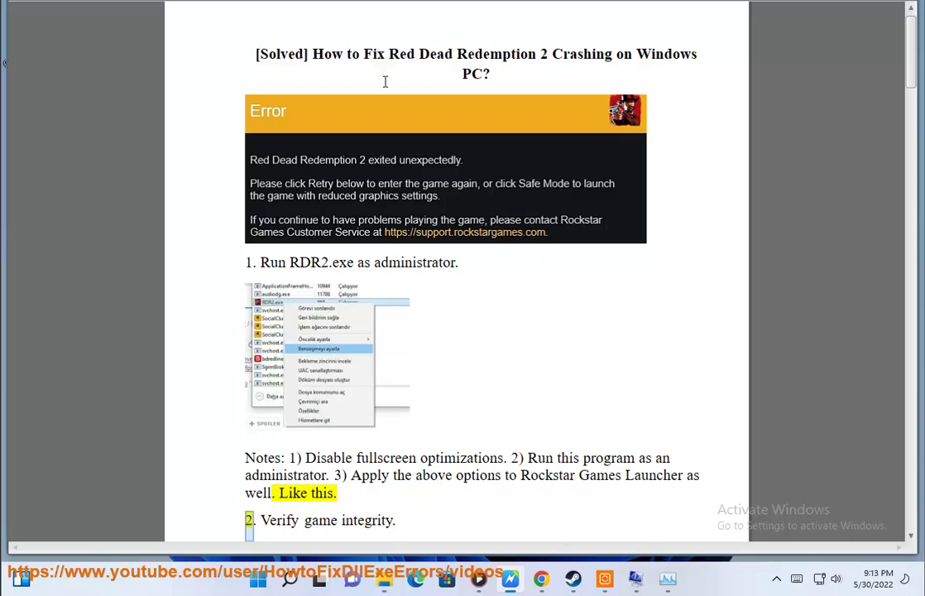
scroll(696, 266, down, 1)
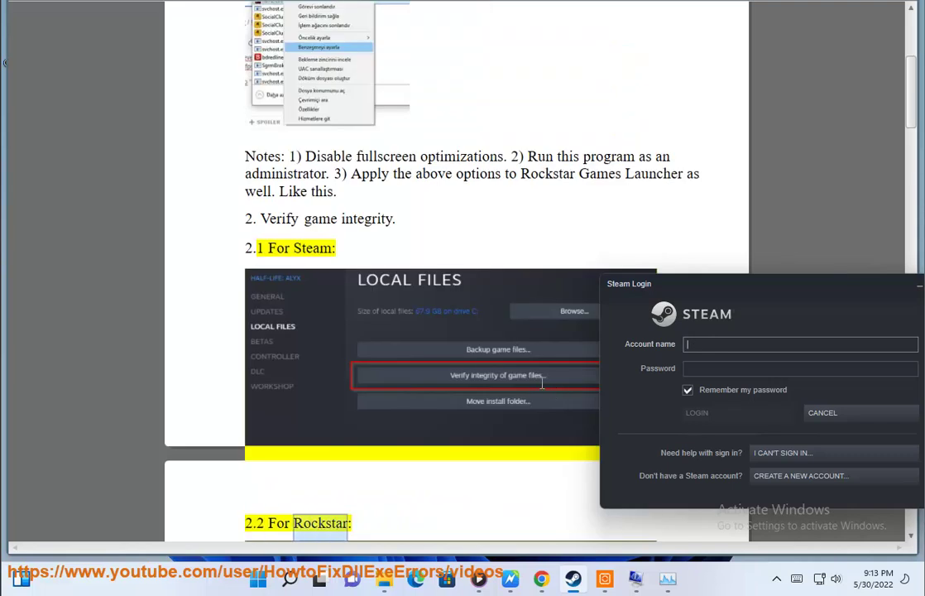
click(451, 416)
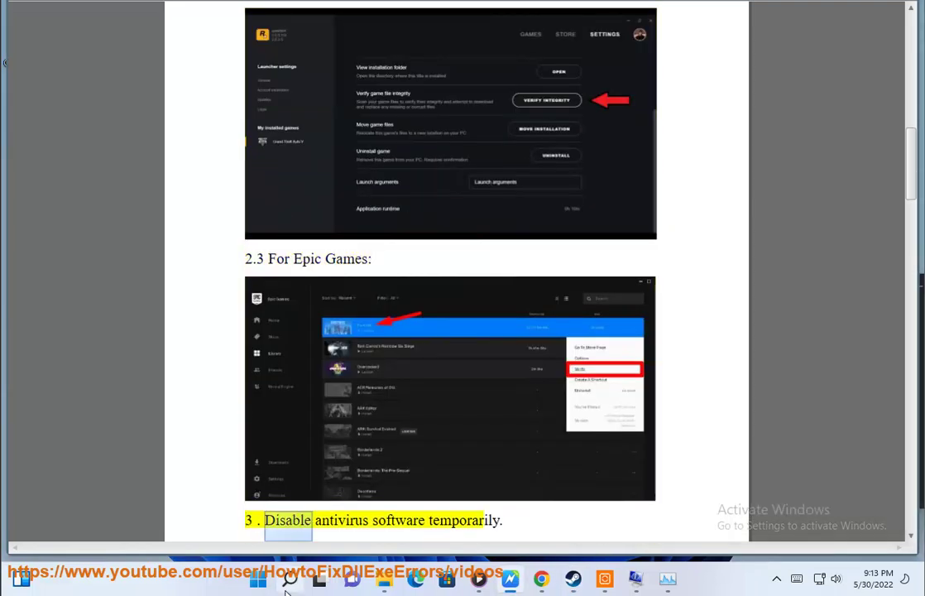
- Launch the Epic Games Launcher by searching 'EPIC'
click(290, 579)
text(EPIC)
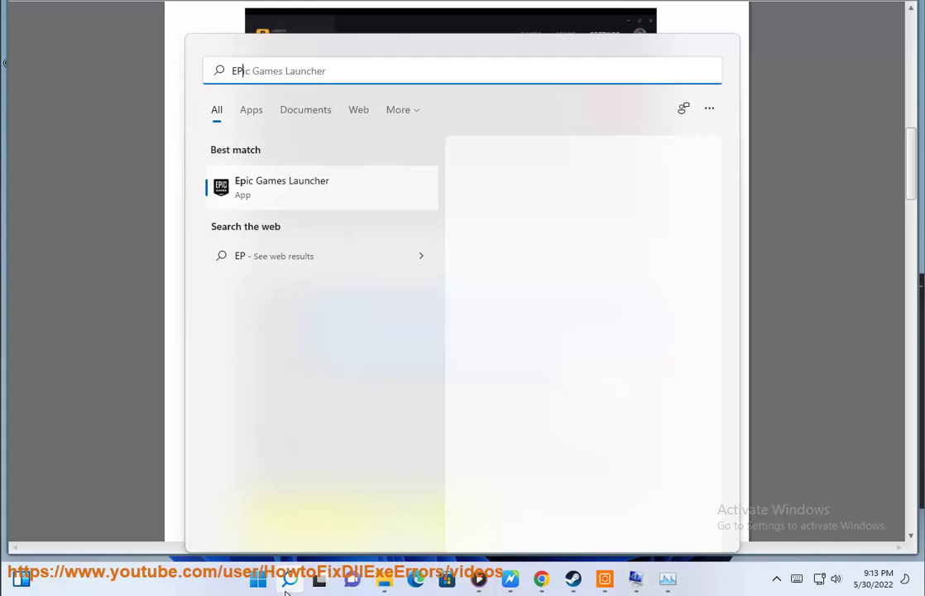
click(355, 198)
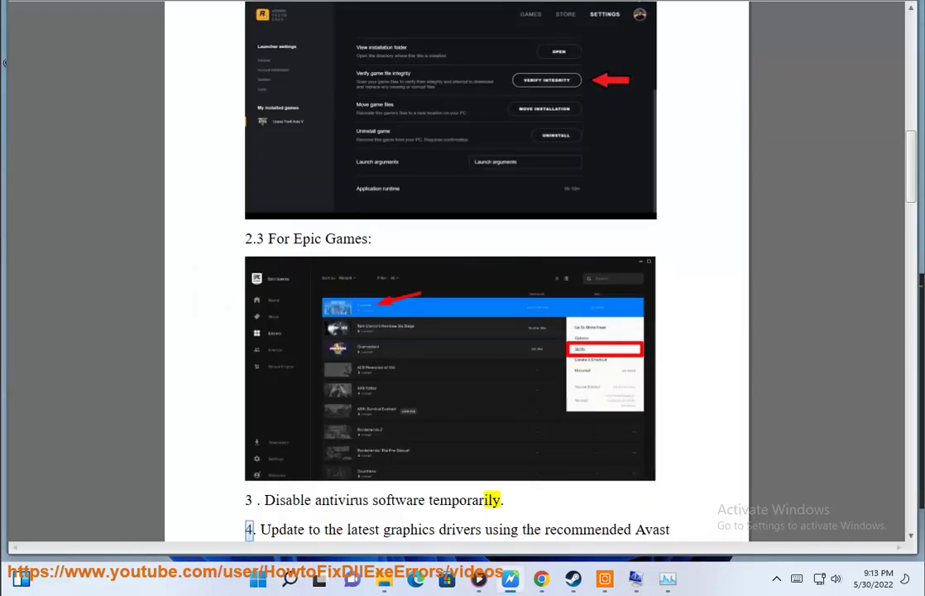
- Switch off Defender Real-time protection via Settings > Privacy & security > Windows Security, approving the prompt
click(291, 583)
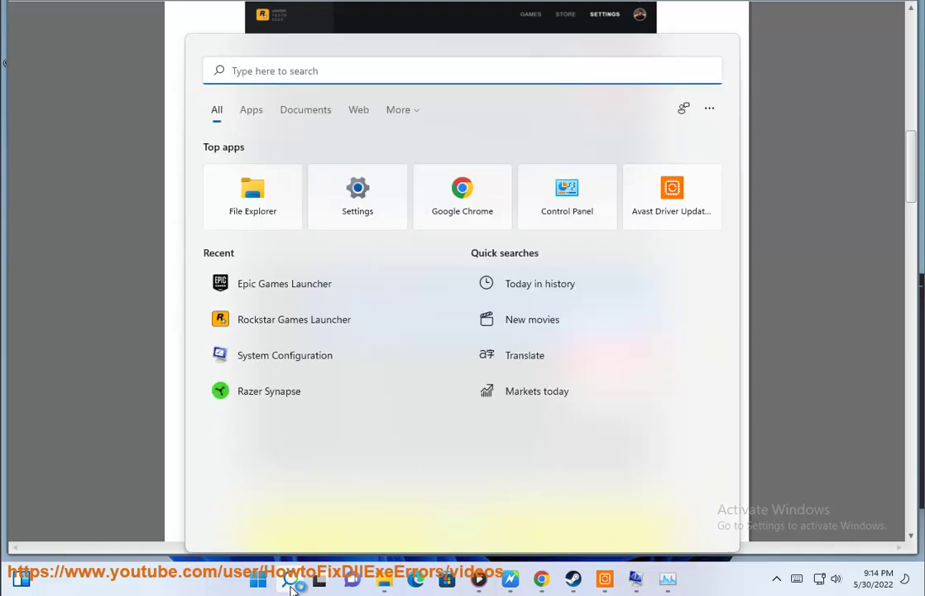
click(291, 584)
click(292, 585)
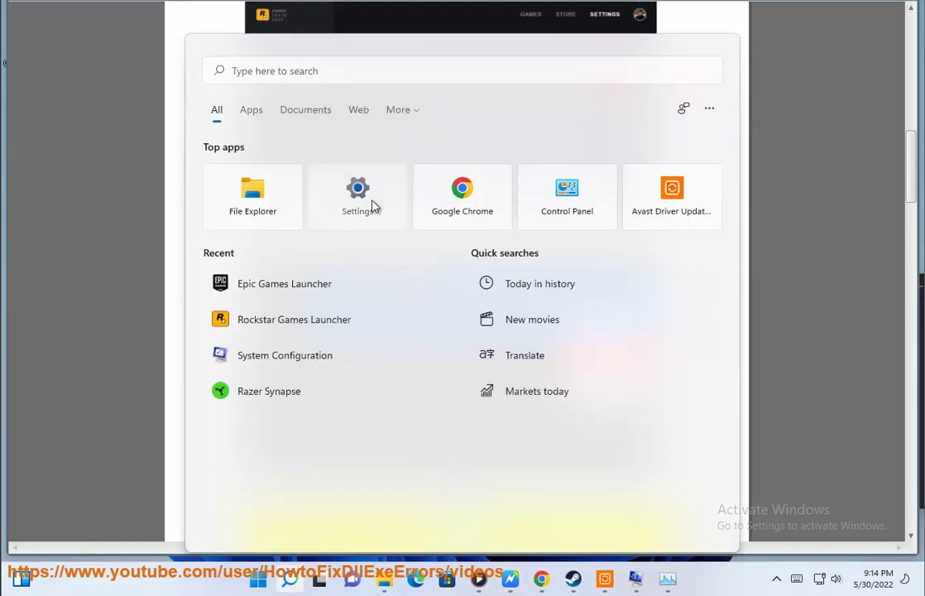
click(374, 206)
click(126, 364)
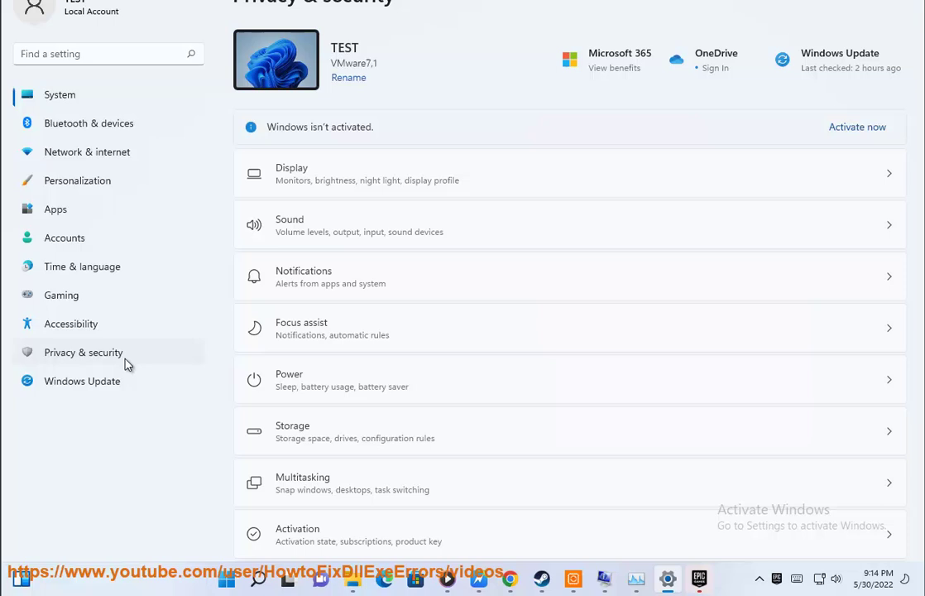
click(475, 89)
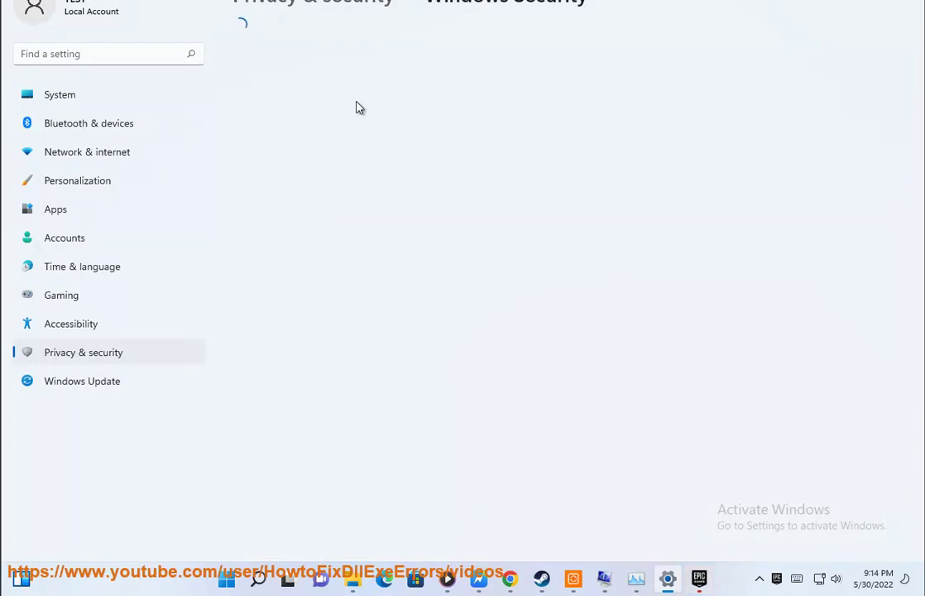
click(306, 147)
scroll(311, 325, down, 2)
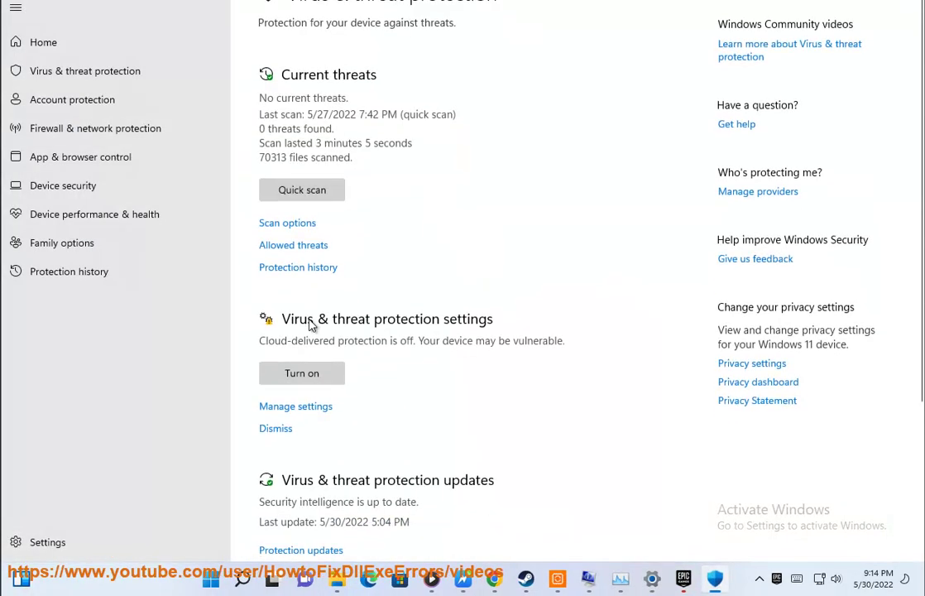
click(302, 414)
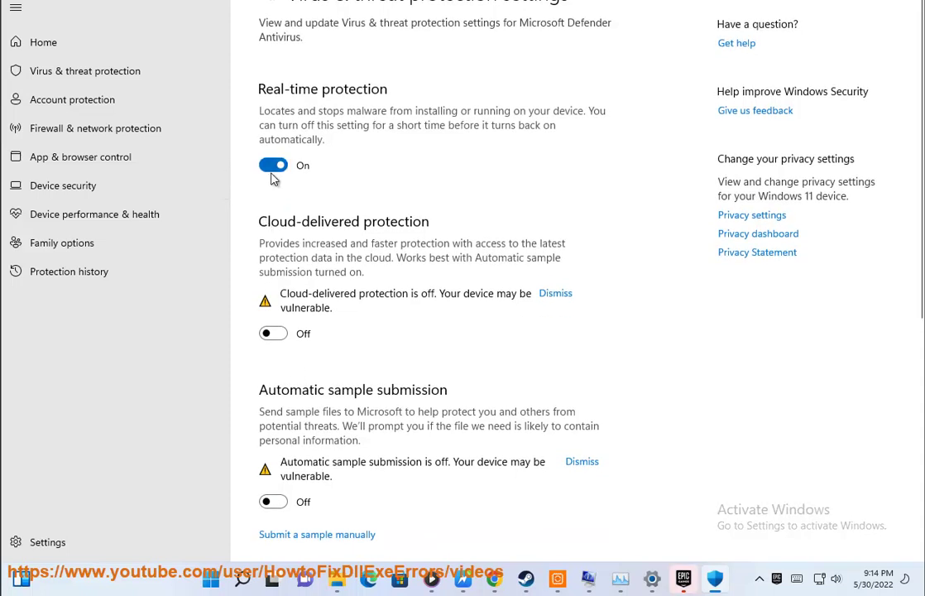
click(271, 169)
click(390, 369)
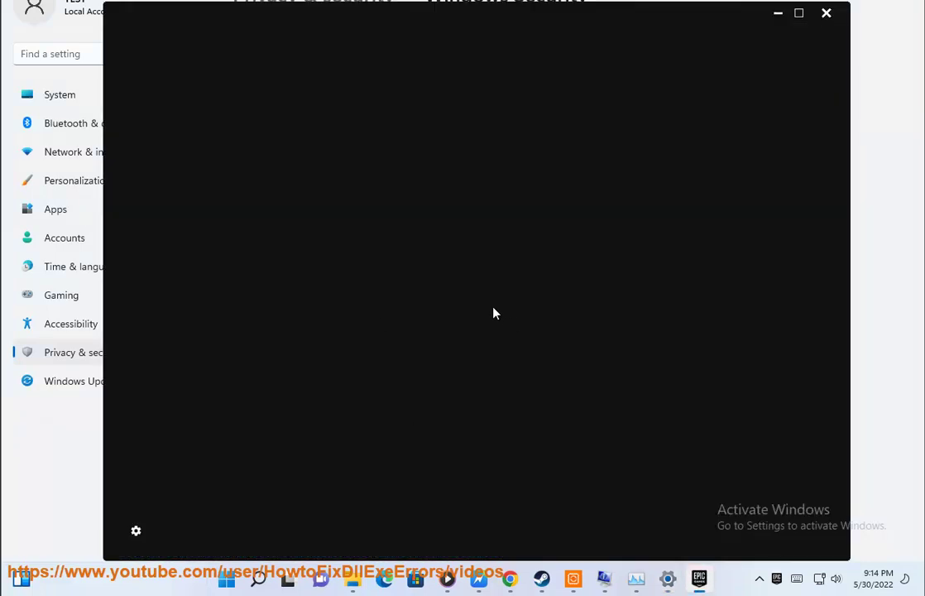
click(777, 23)
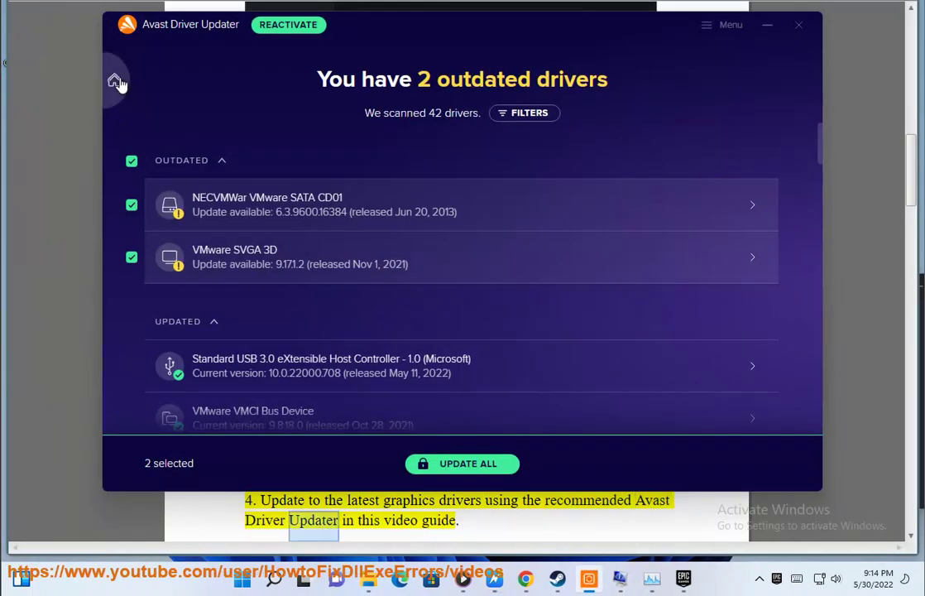
- Start a new driver scan in the driver updater and scroll the guide through the system.xml fix
click(113, 79)
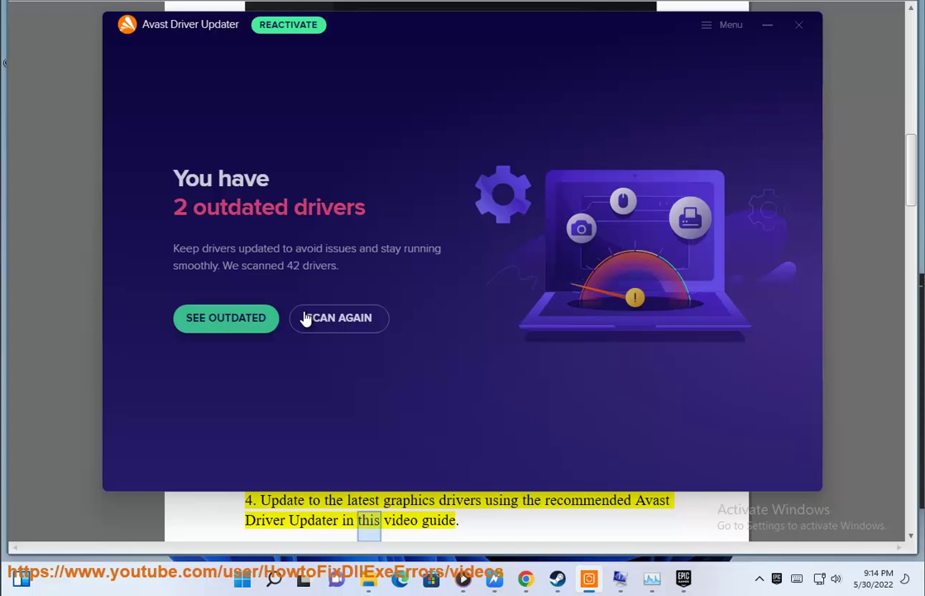
click(306, 319)
scroll(87, 268, down, 1)
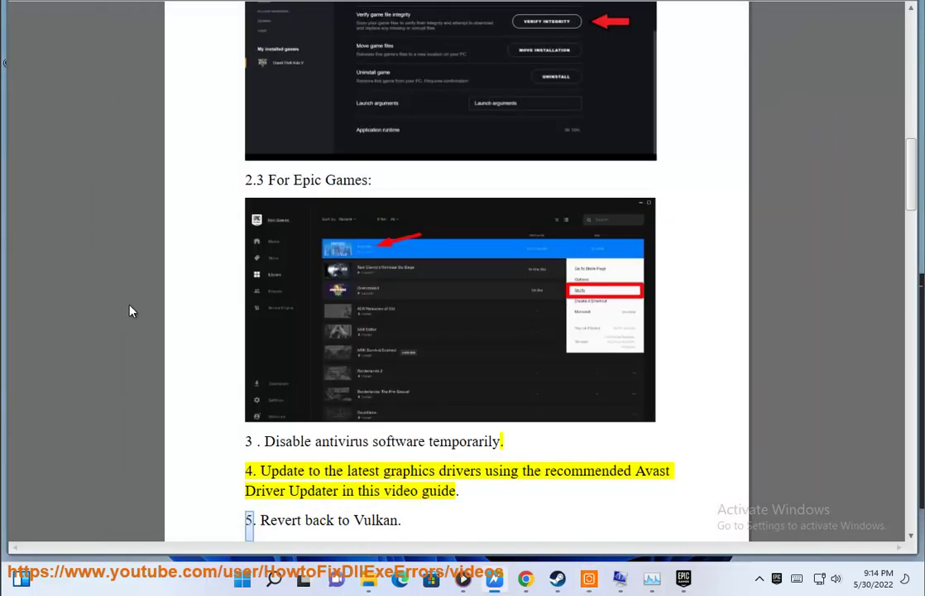
scroll(289, 294, down, 4)
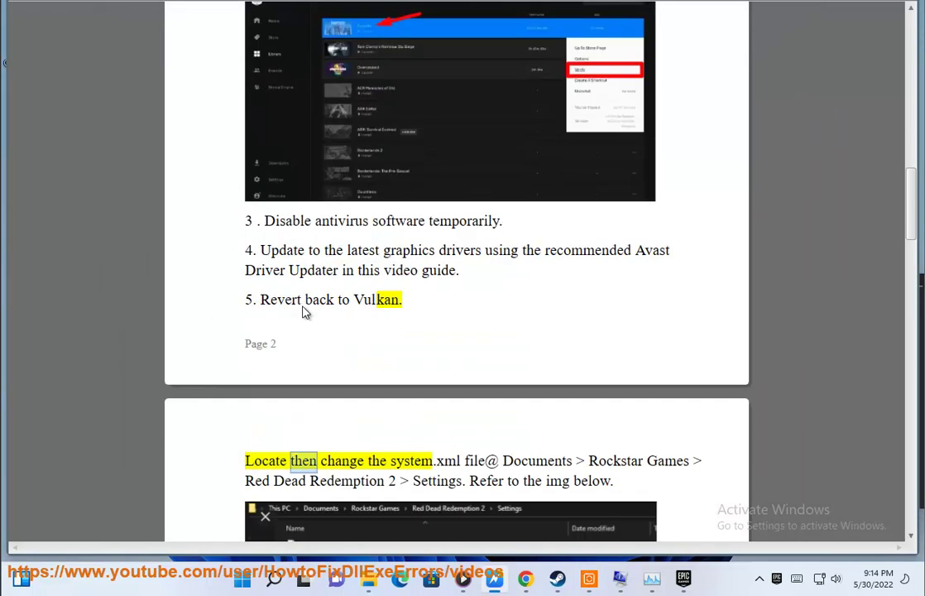
scroll(303, 311, down, 3)
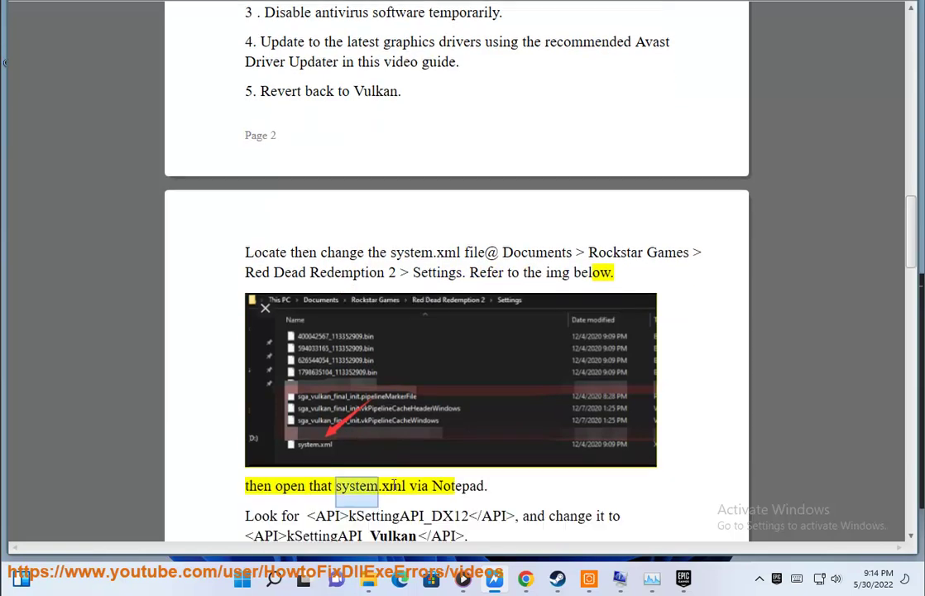
- Search Start for 'NOTE' without opening Notepad, then select step 6, 'Perform a clean boot'
click(274, 579)
text(NOTE)
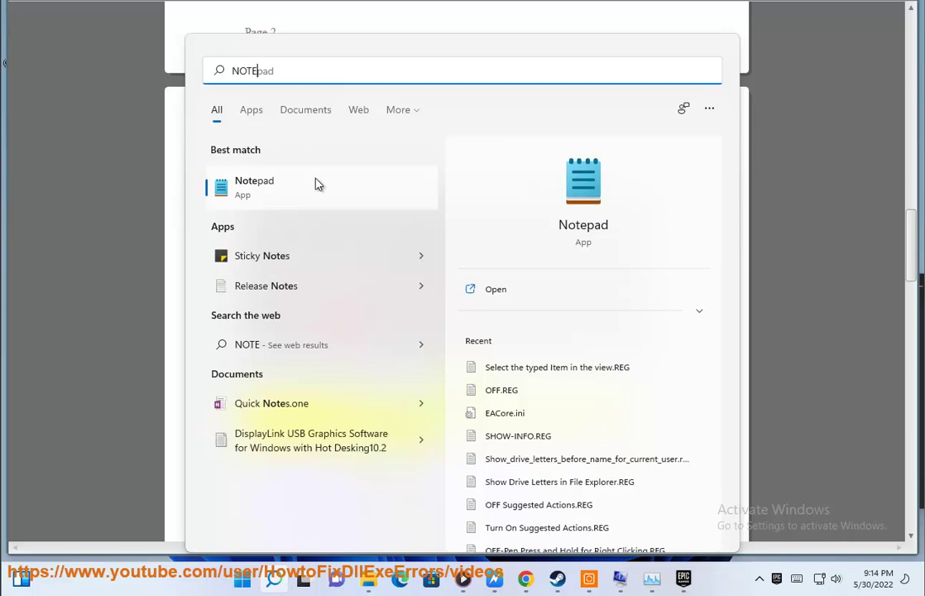
click(95, 264)
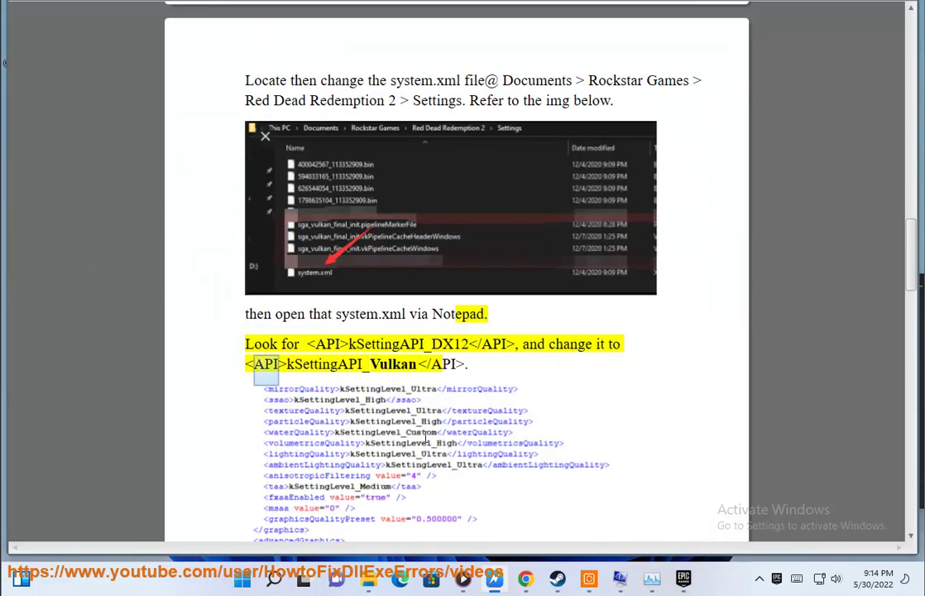
scroll(409, 472, down, 4)
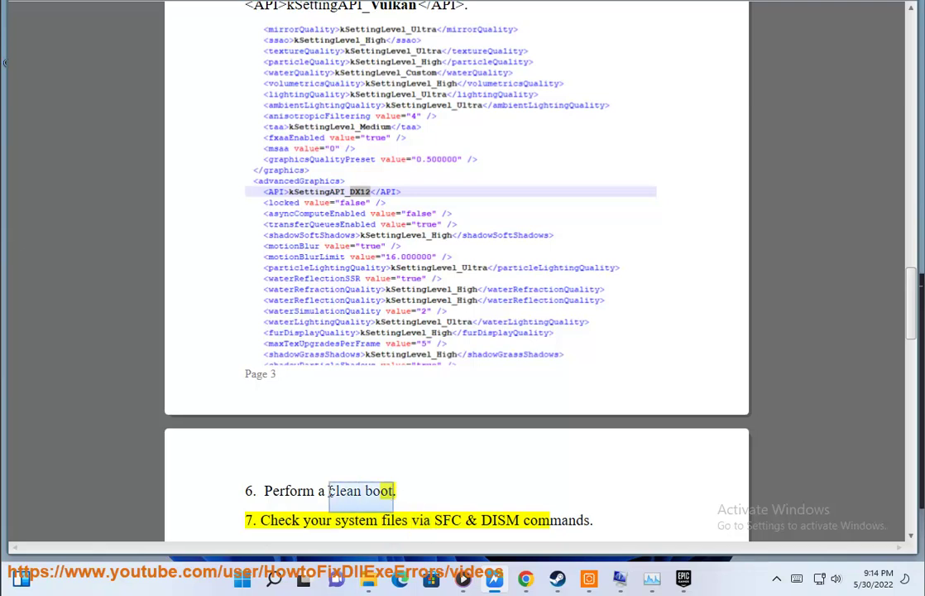
drag(329, 491, 275, 485)
- In System Configuration (MSC), hide all Microsoft services and disable the remaining services
click(520, 580)
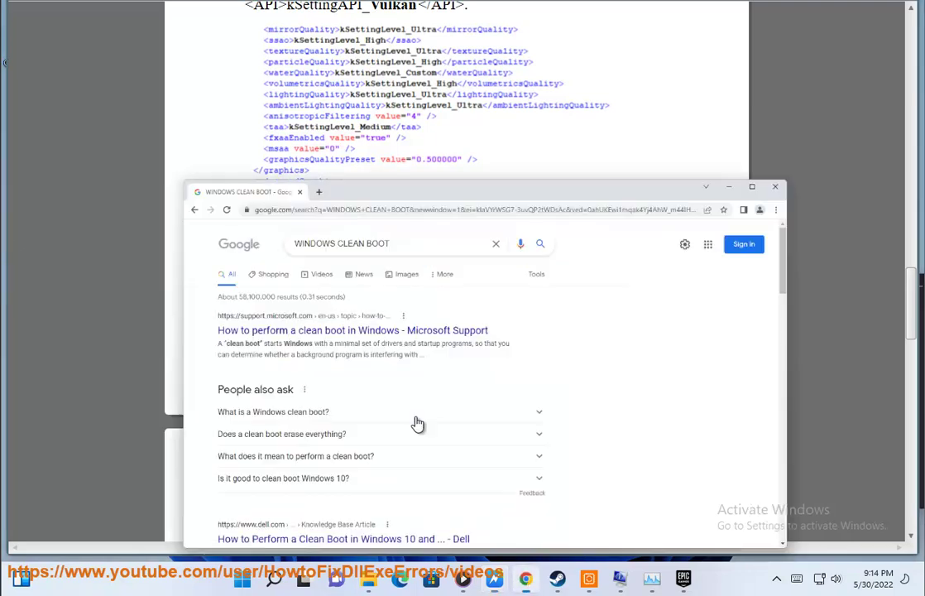
click(274, 576)
text(MSC)
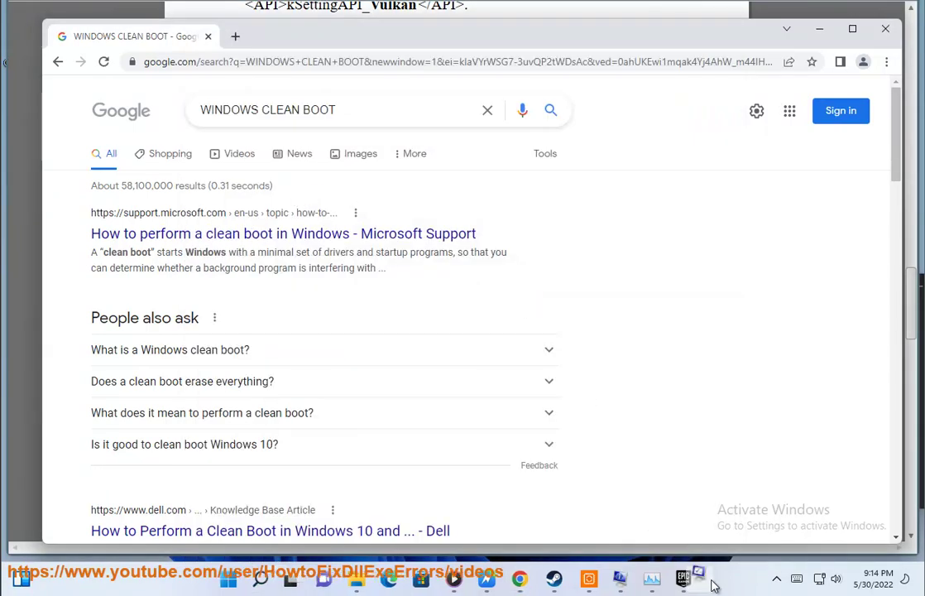
click(714, 587)
click(348, 149)
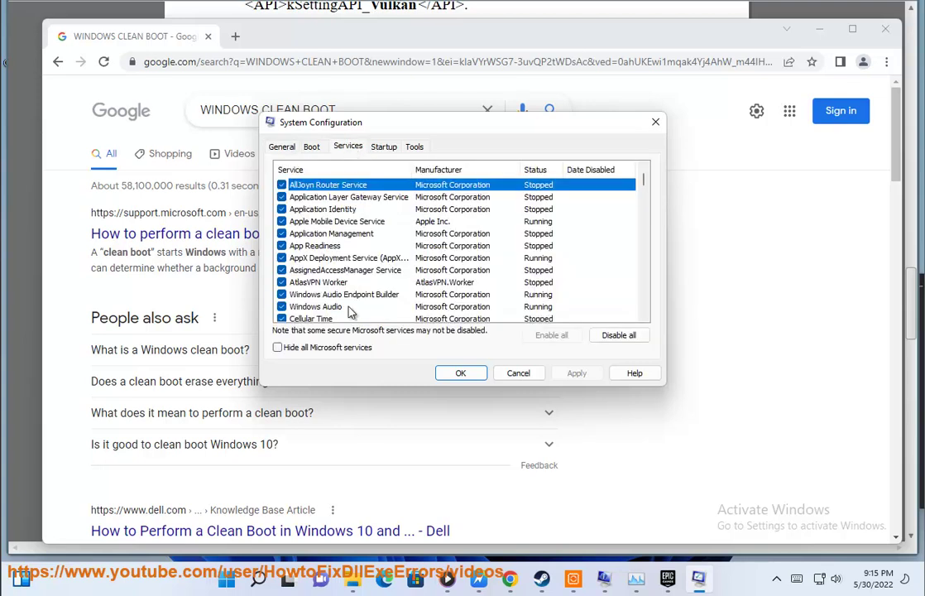
click(319, 352)
click(630, 336)
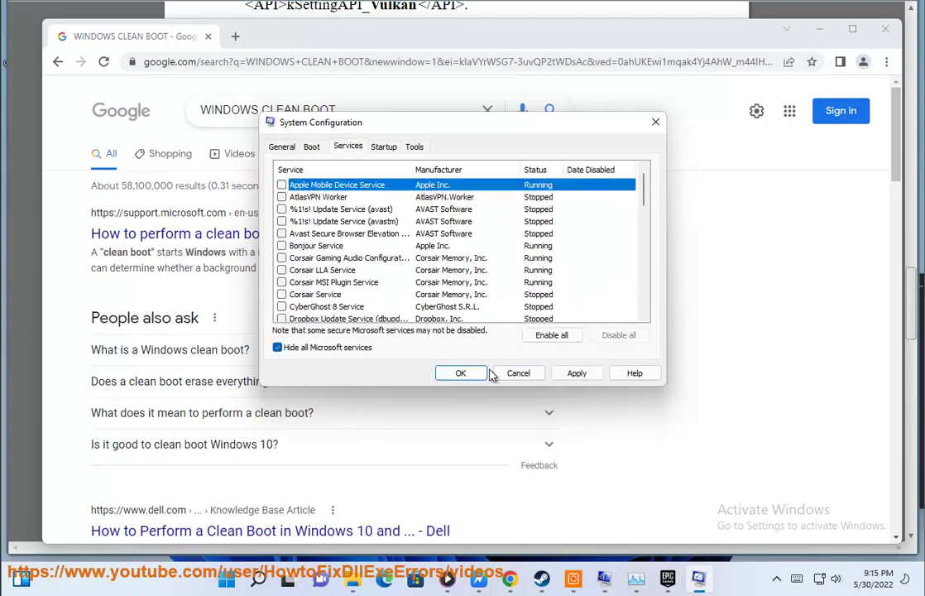
click(453, 374)
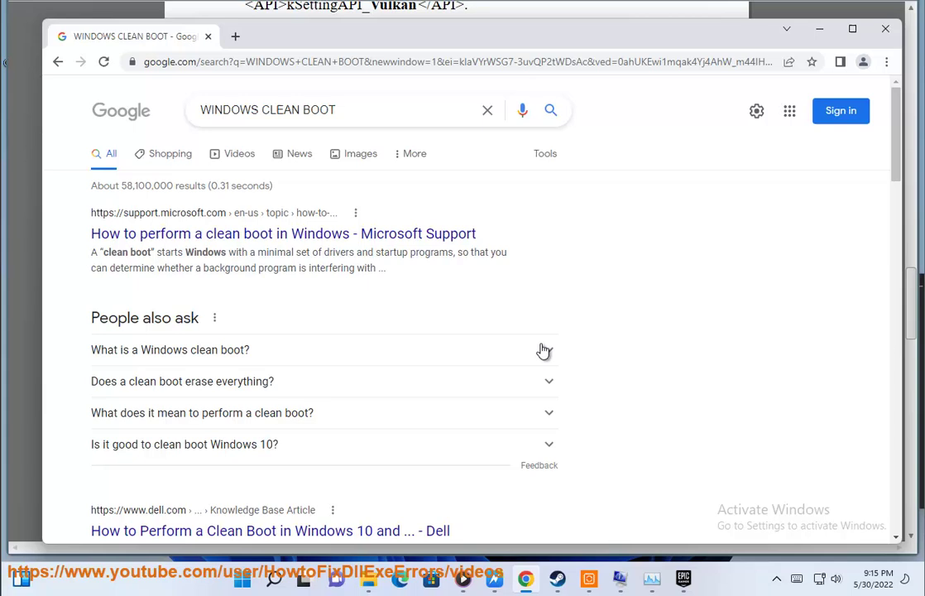
- Review the Startup apps in Task Manager, then minimize Task Manager and Chrome
click(652, 578)
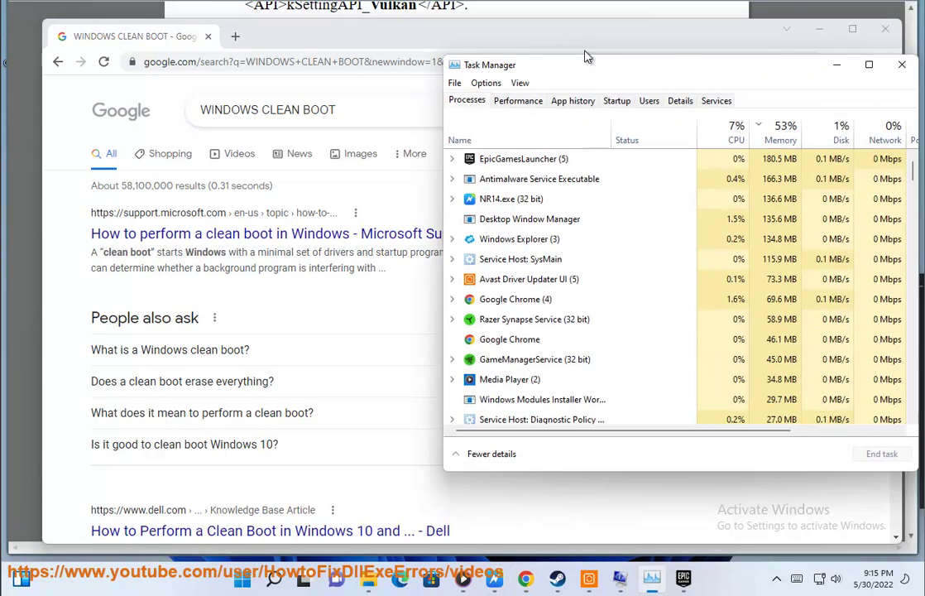
click(618, 101)
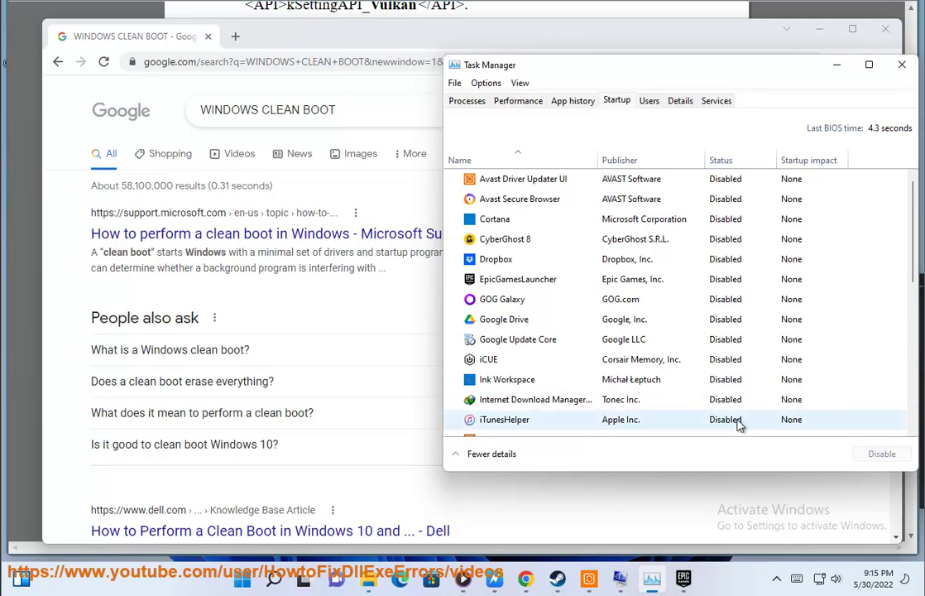
click(836, 64)
click(822, 31)
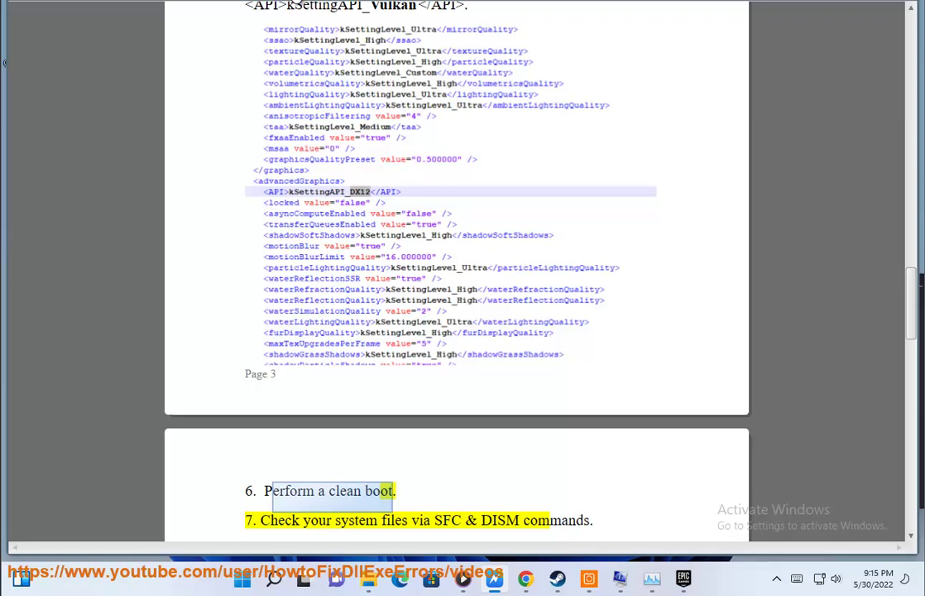
- Open an administrator Command Prompt with 'SFC SCANNOW' typed, then scroll the guide to step 9.1
key(super+s)
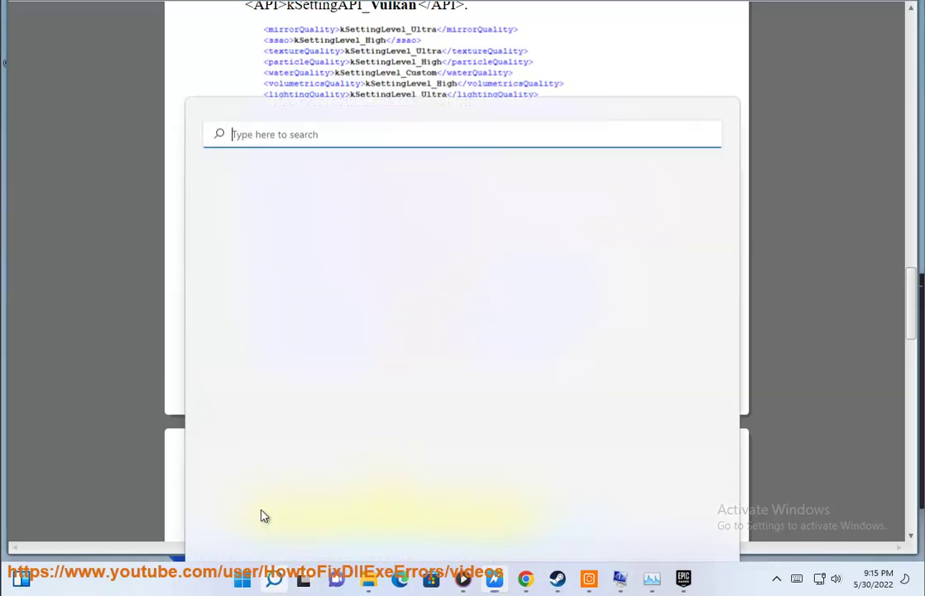
text(C)
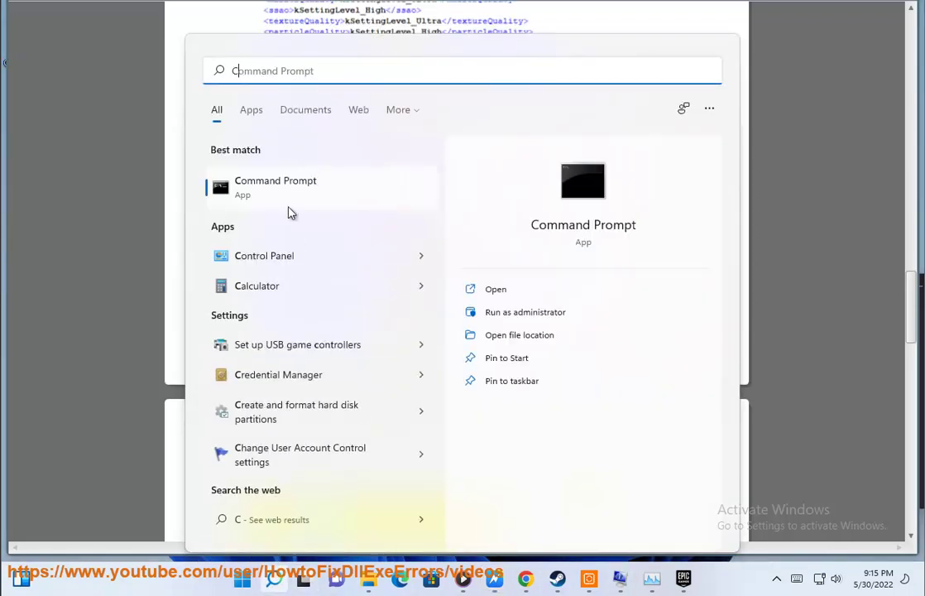
click(492, 312)
click(387, 371)
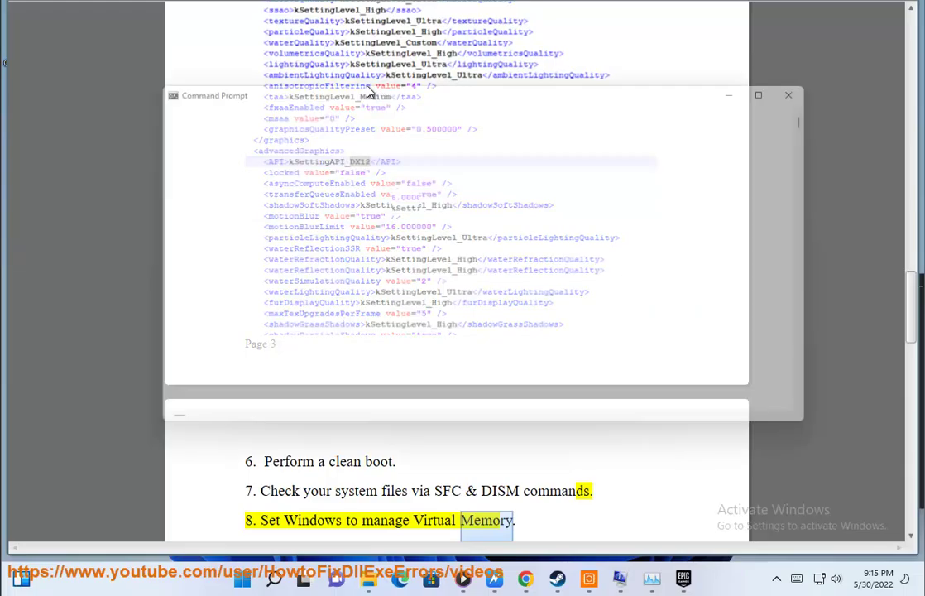
drag(330, 82, 650, 145)
text(SF)
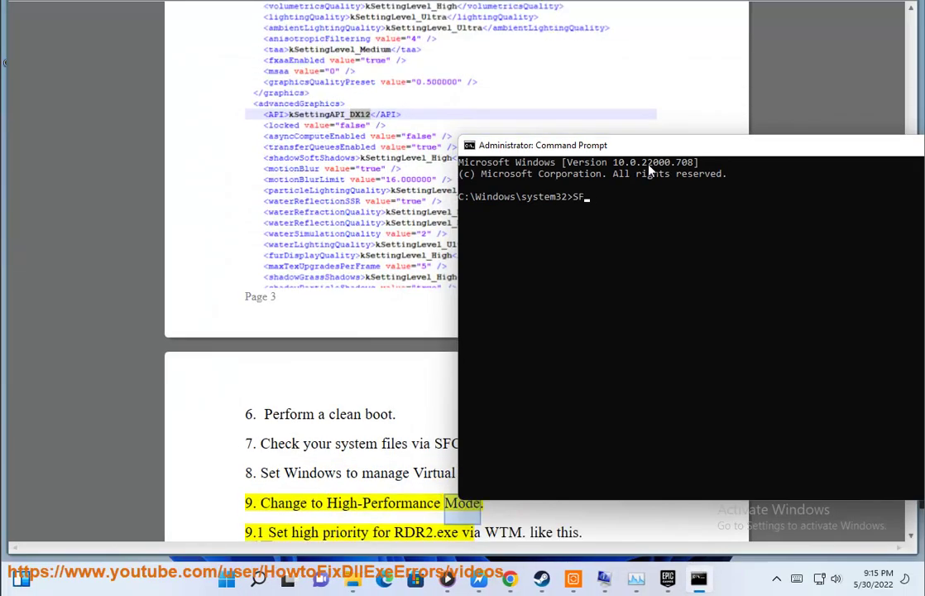
text(C SCAN)
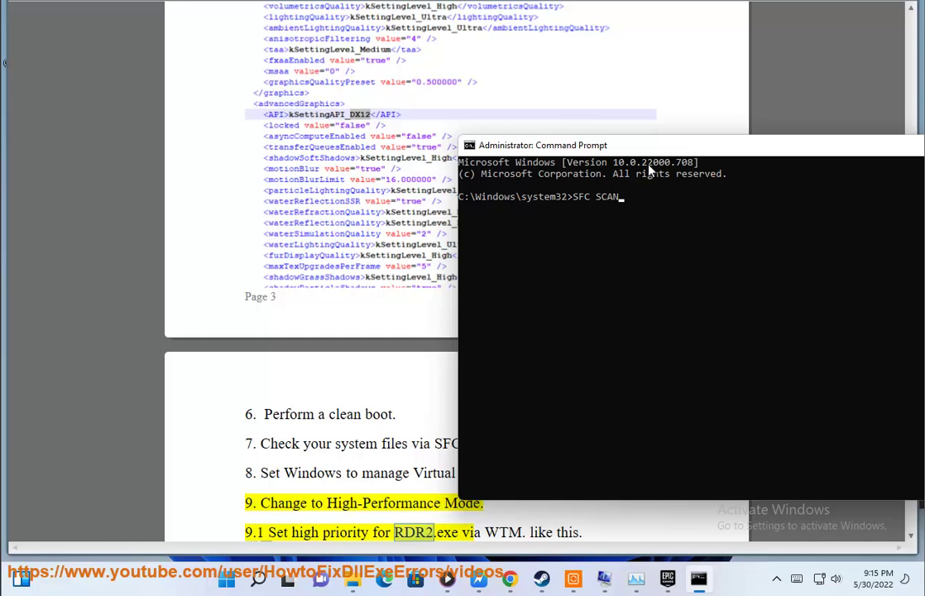
text(NOW)
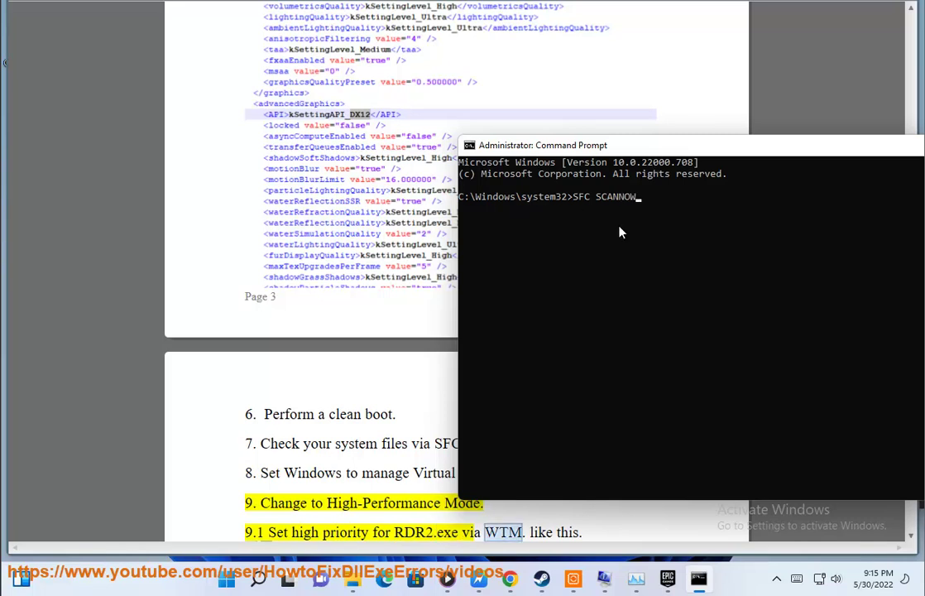
click(341, 451)
scroll(478, 171, down, 4)
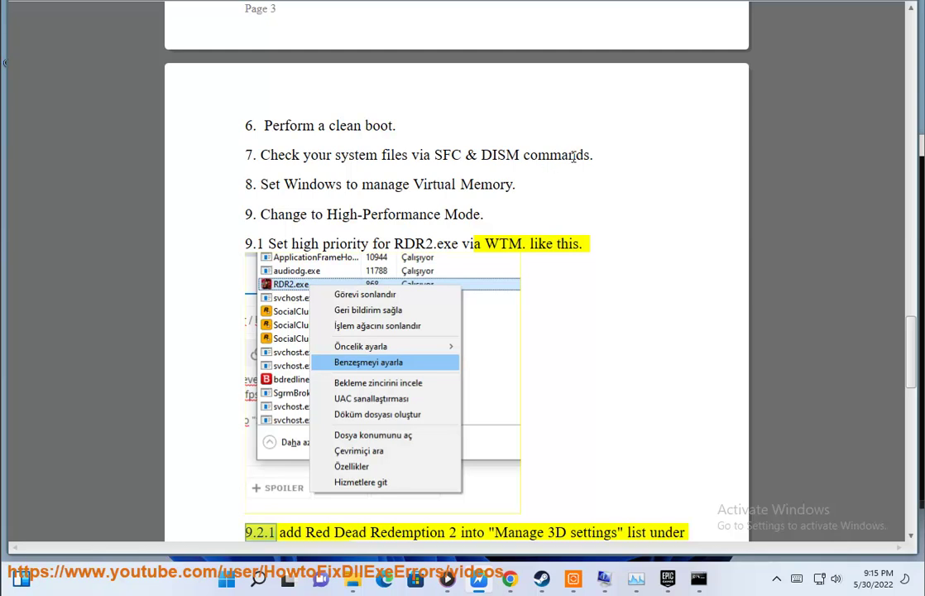
- Copy the word 'DISM' from step 7 of the guide
drag(573, 156, 448, 155)
triple_click(495, 155)
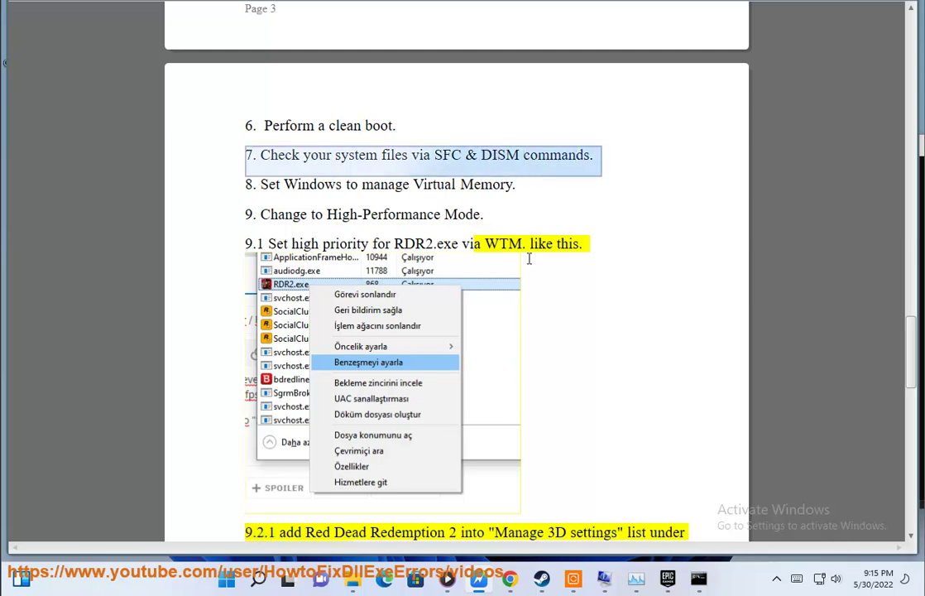
double_click(502, 157)
key(ctrl+c)
key(alt+Tab)
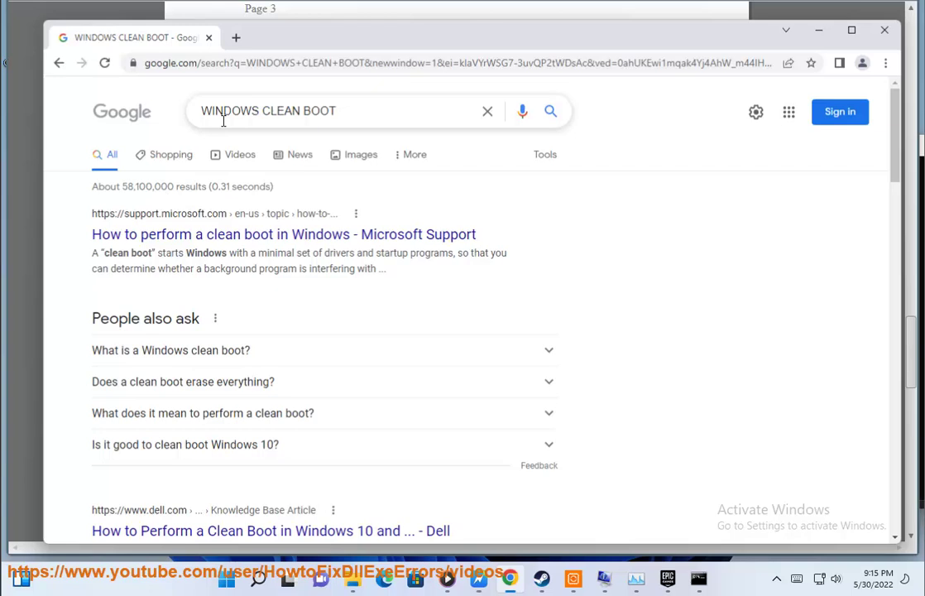
- Search Google for 'dism command', highlight the DISM documentation results, and minimize Chrome
drag(341, 104, 166, 103)
key(ctrl+v)
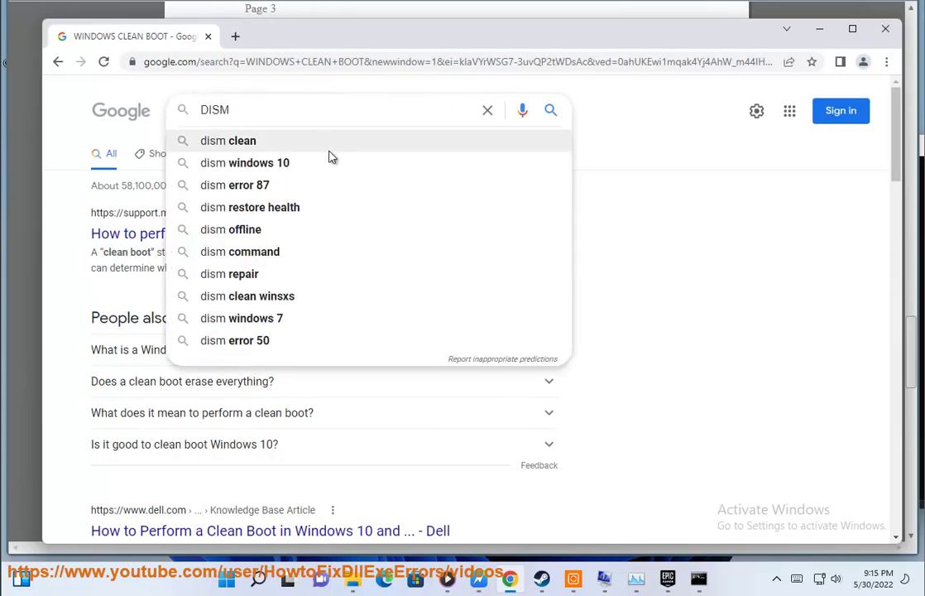
click(288, 254)
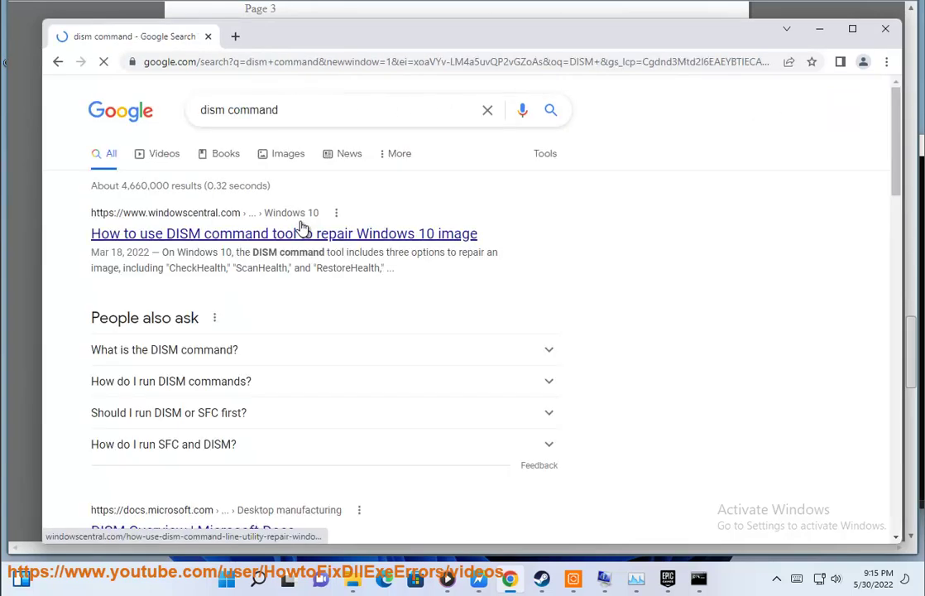
scroll(224, 323, down, 3)
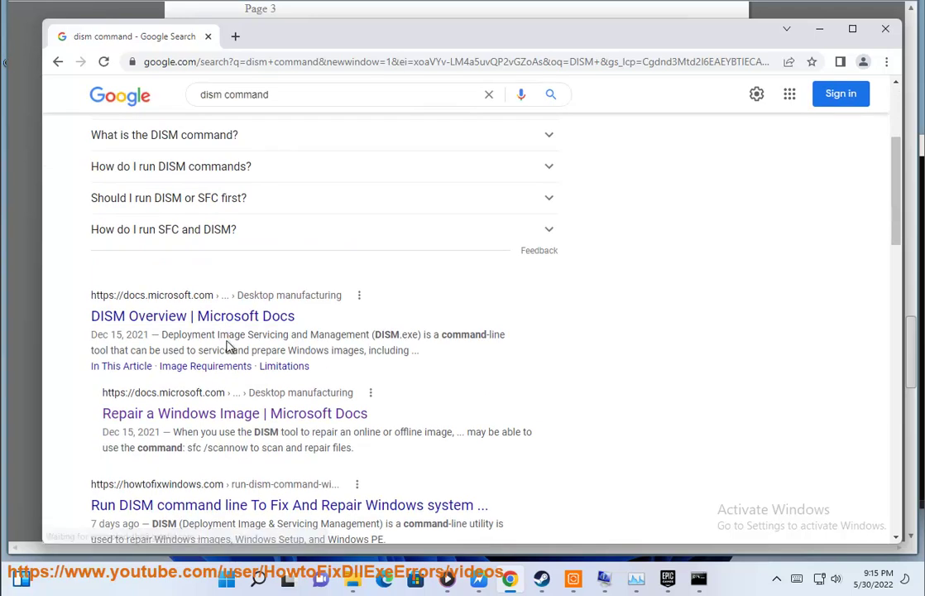
drag(91, 291, 392, 459)
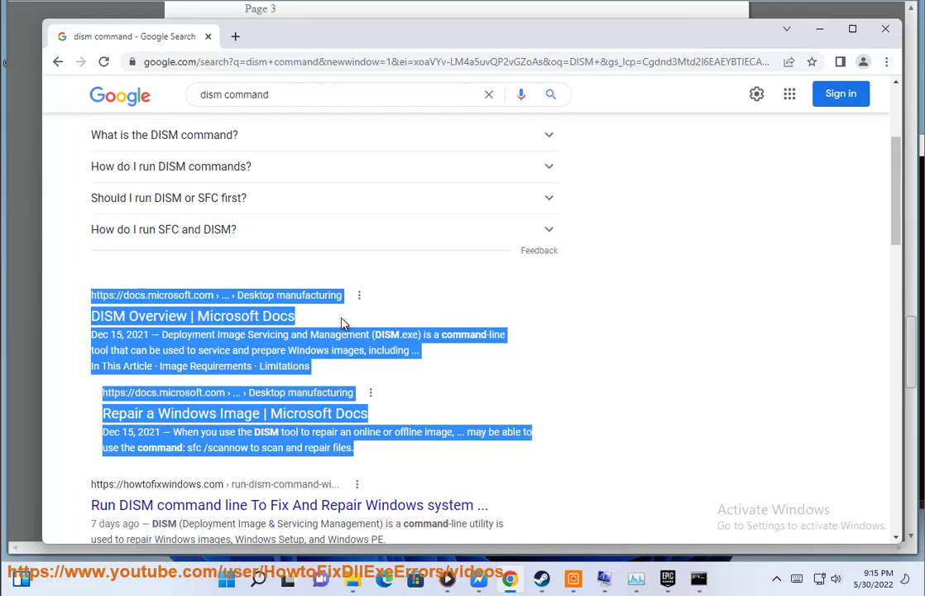
click(819, 29)
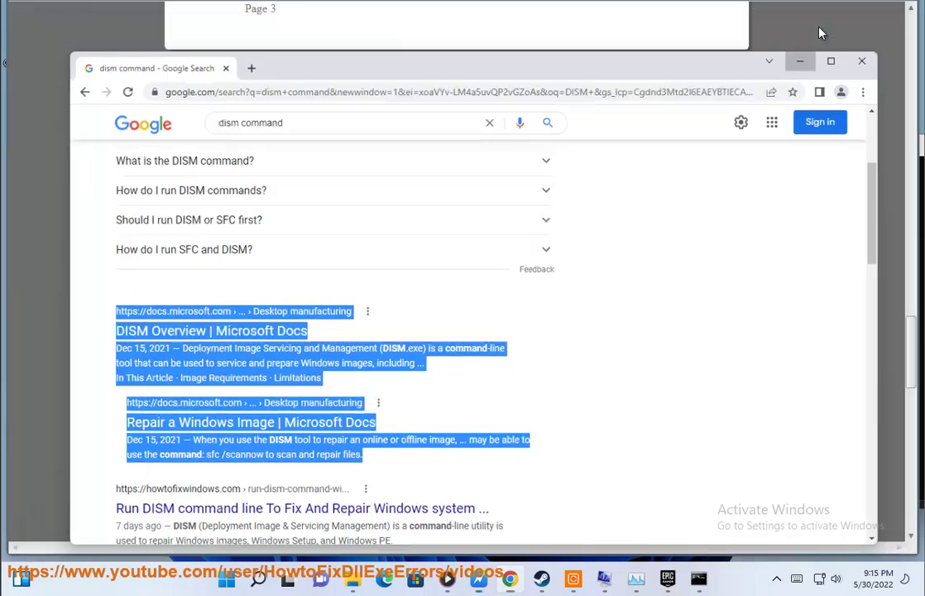
- Close the Steam and EADesktop folders and open This PC's Properties from the catroot2 window
drag(281, 183, 500, 198)
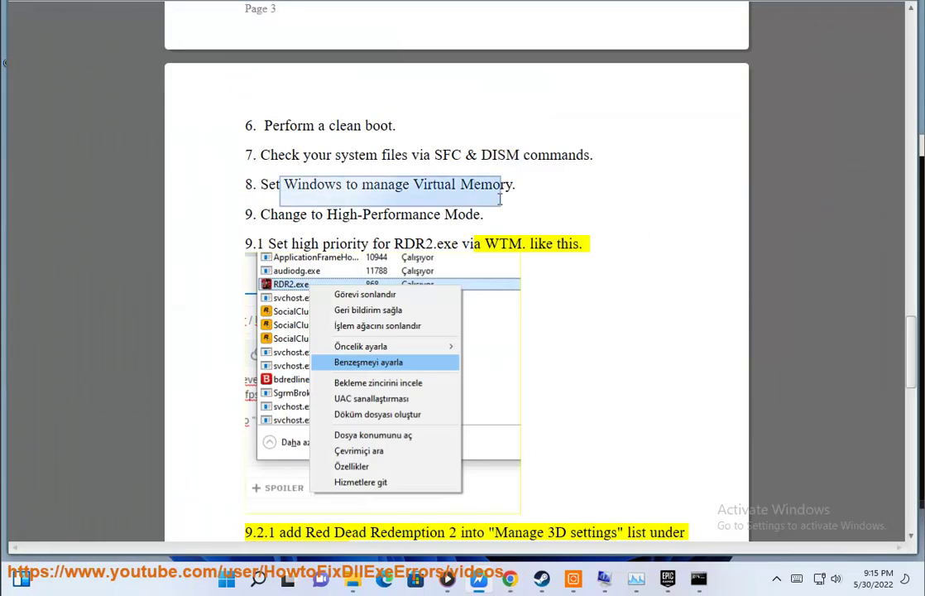
mouse_move(360, 589)
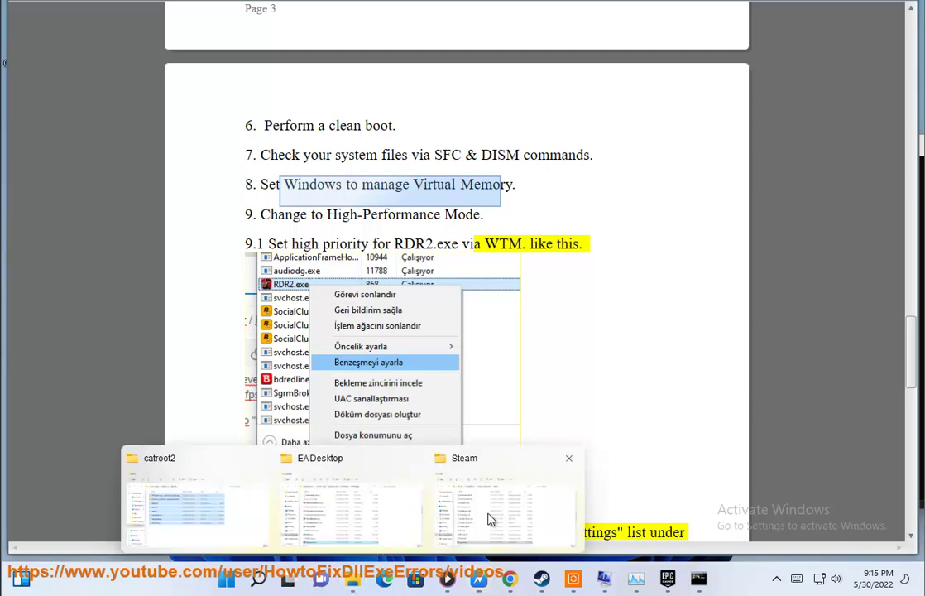
click(567, 516)
click(492, 457)
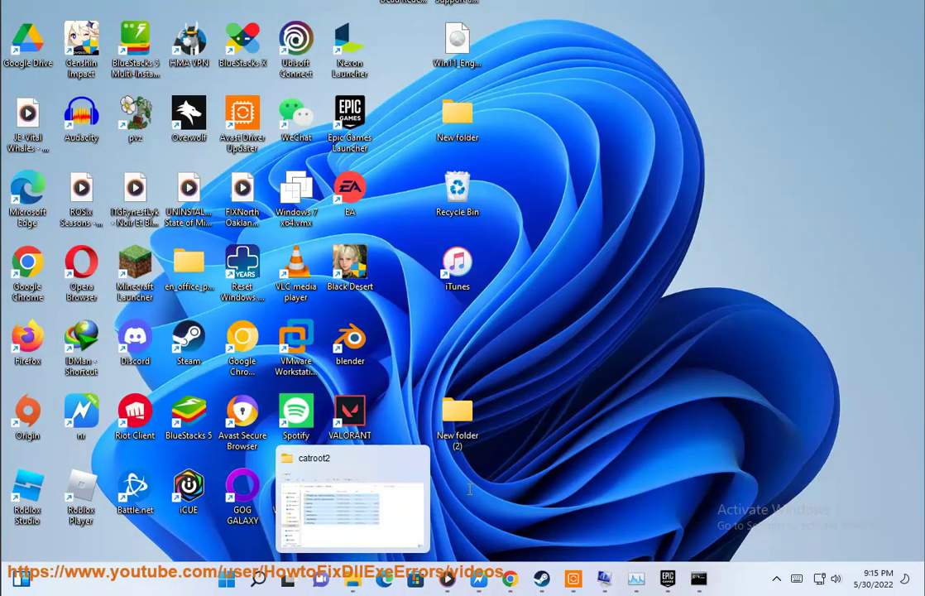
click(356, 513)
right_click(172, 447)
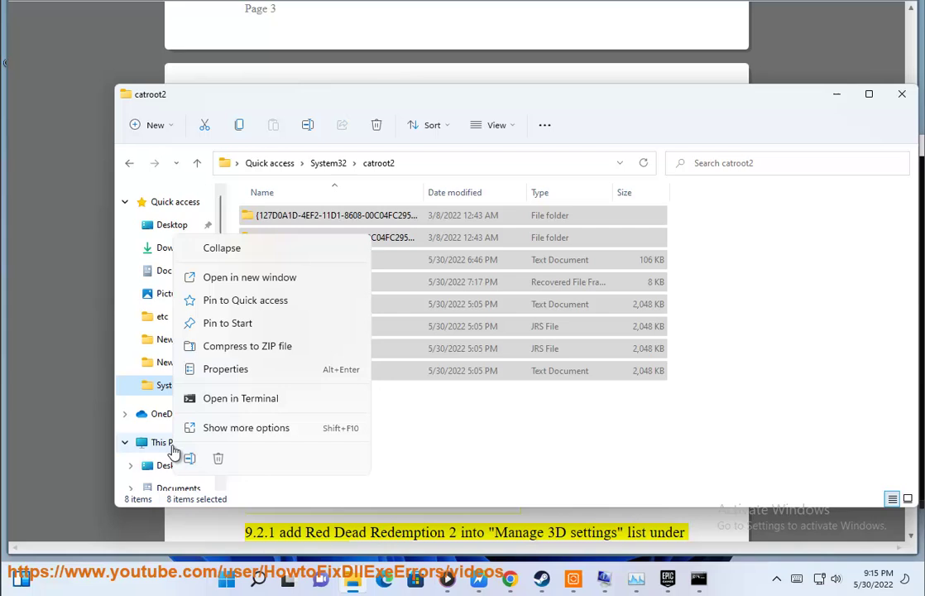
click(280, 377)
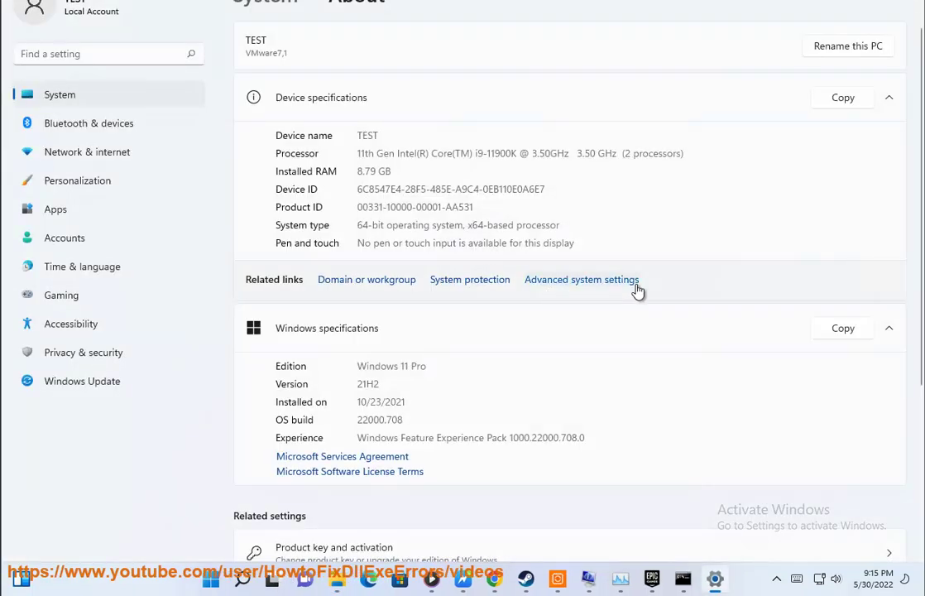
- Turn off automatic paging file management for C: and begin entering a custom size
click(637, 286)
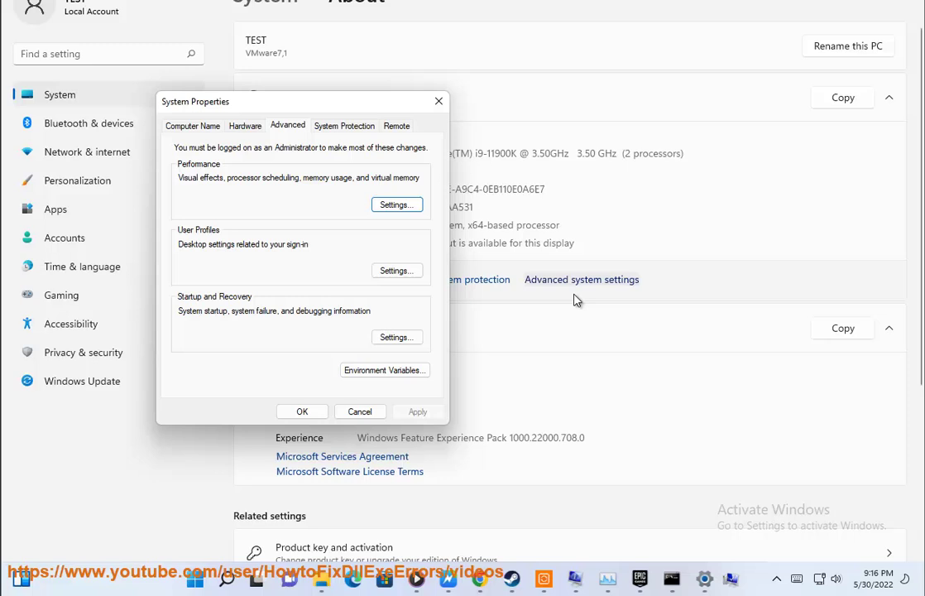
click(395, 207)
drag(379, 140, 670, 56)
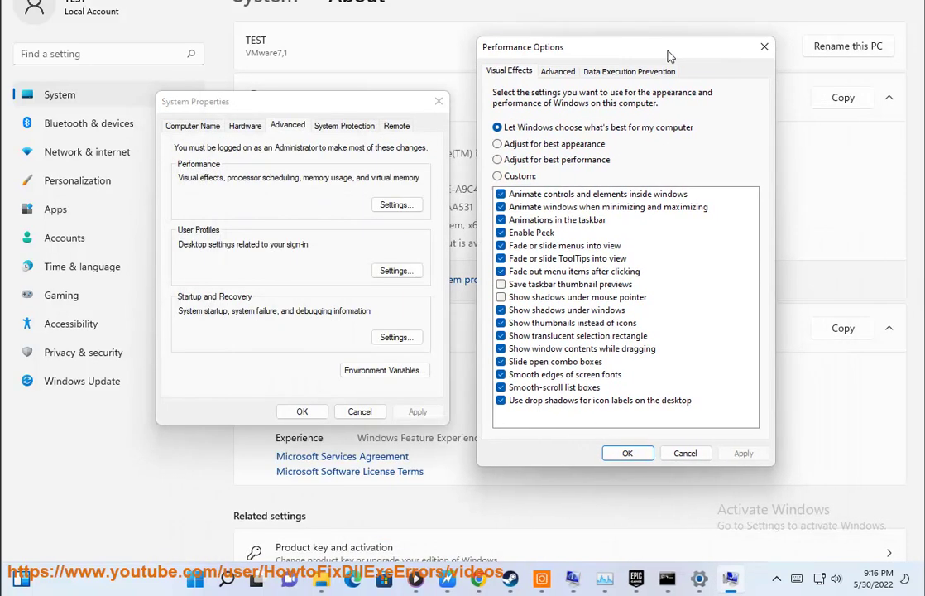
click(558, 72)
click(717, 372)
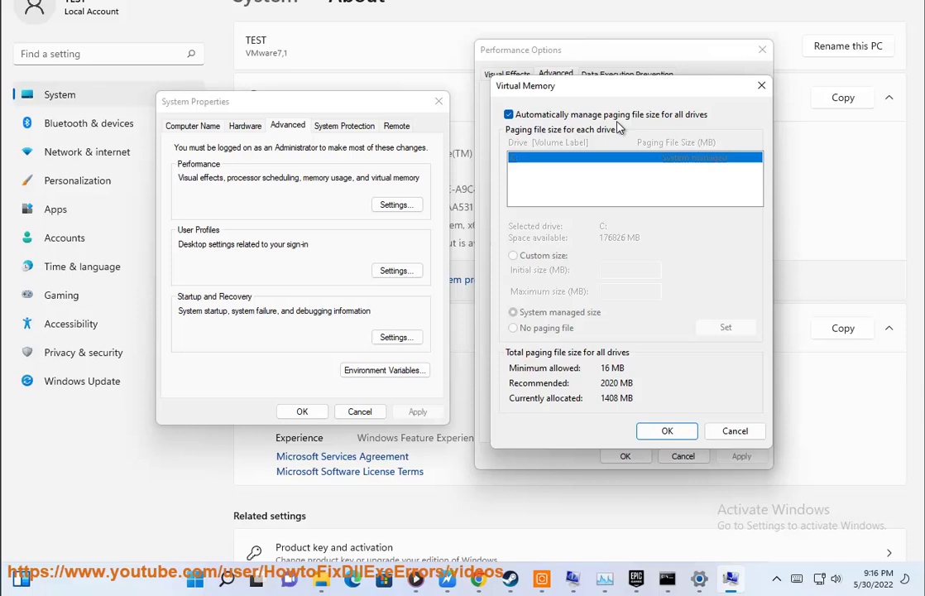
click(509, 114)
click(514, 256)
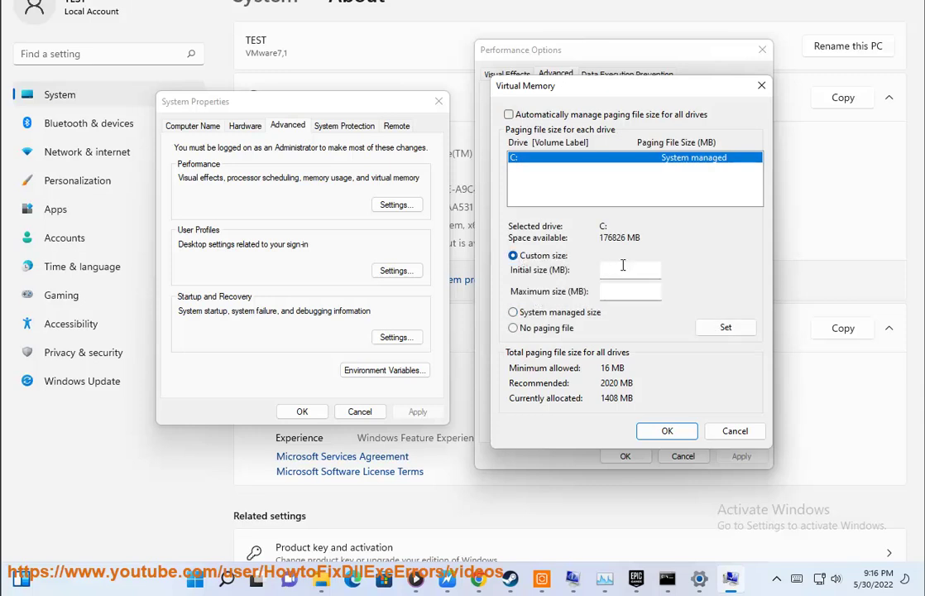
text(170000)
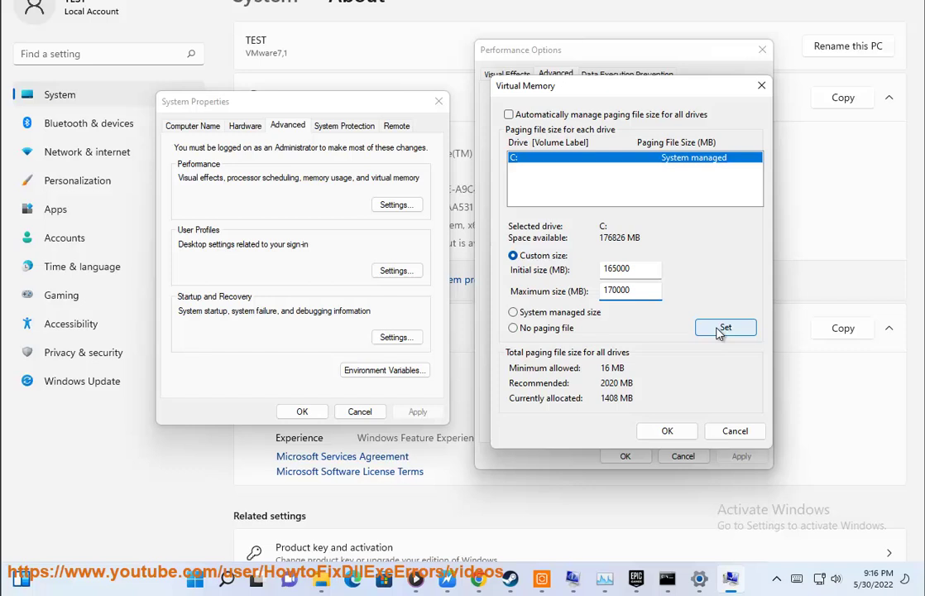
- Cancel the Virtual Memory, Performance Options and System Properties dialogs, close catroot2, and highlight 'High-Performance Mode.'
click(736, 432)
click(693, 456)
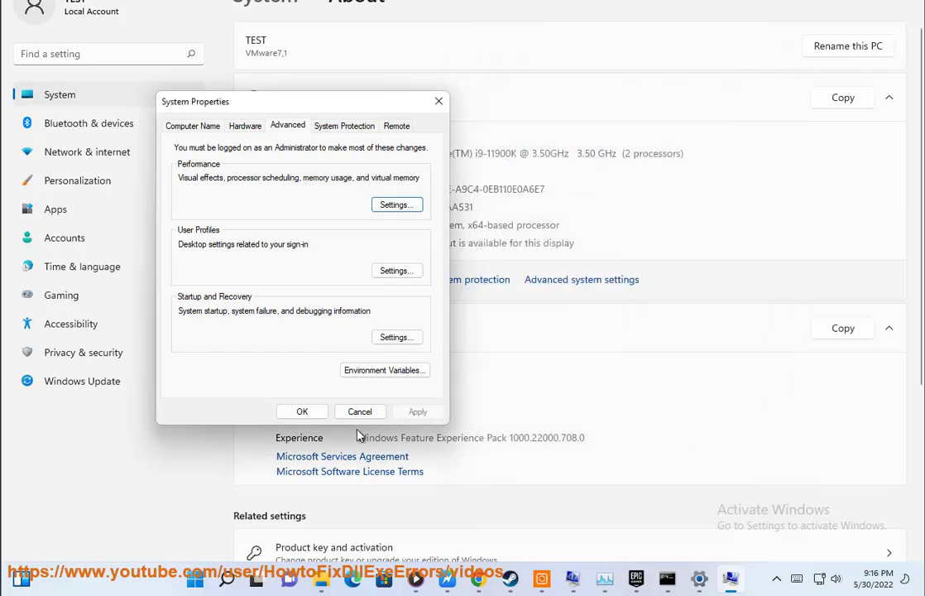
click(360, 411)
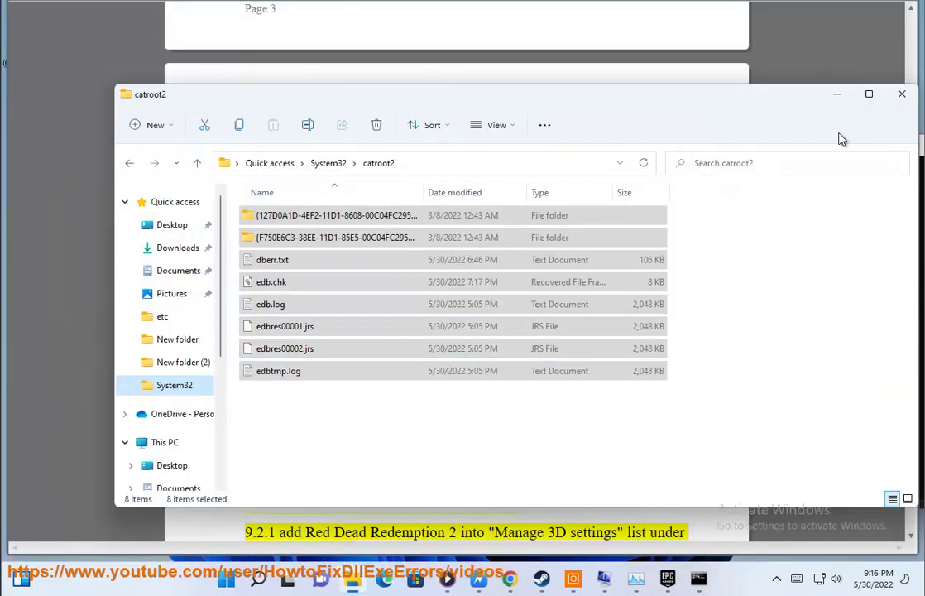
click(901, 93)
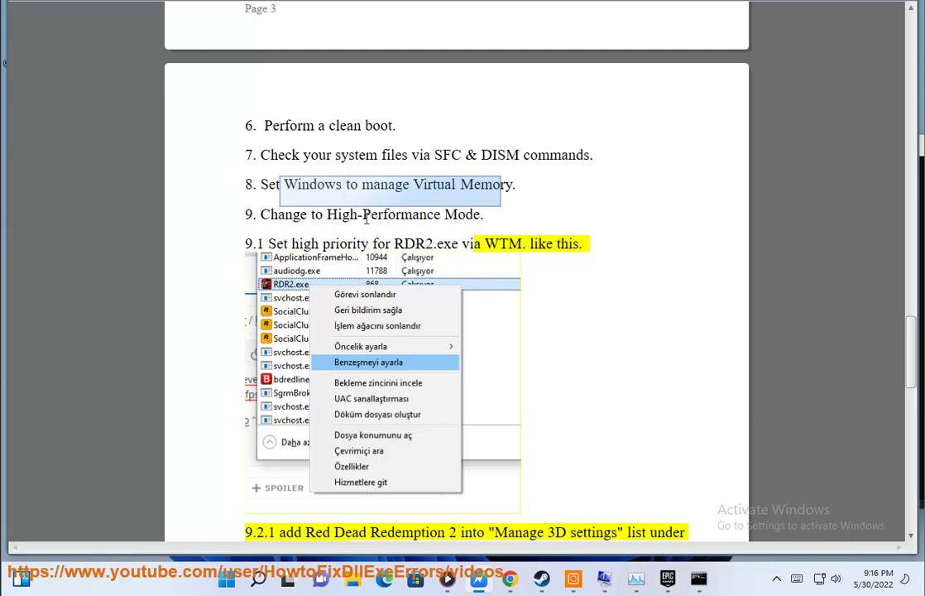
drag(489, 216, 325, 214)
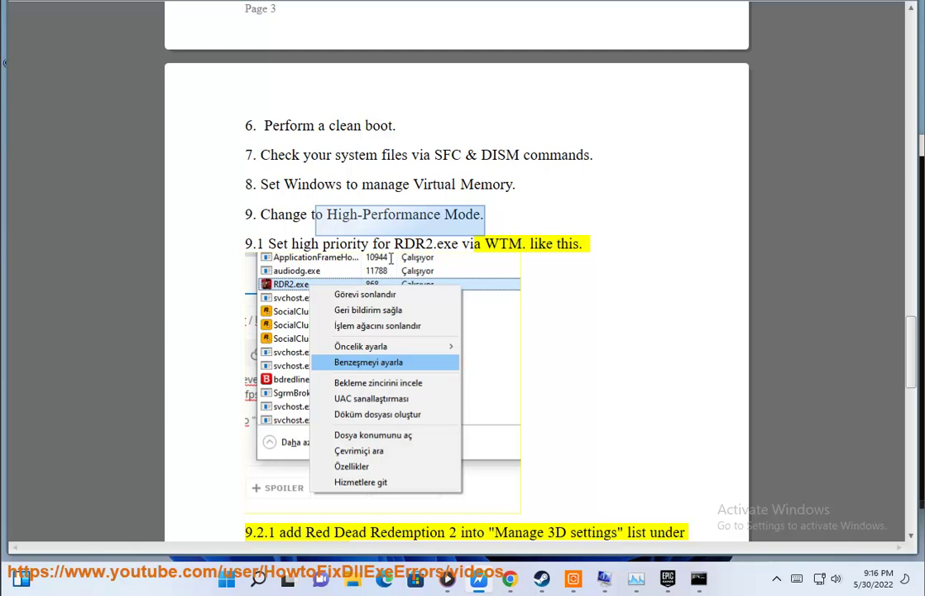
click(635, 578)
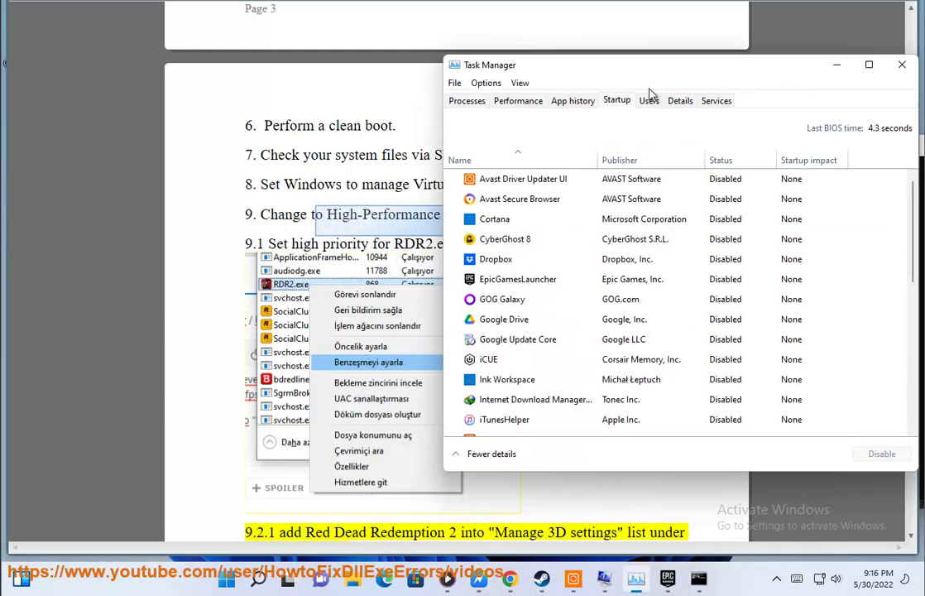
click(681, 101)
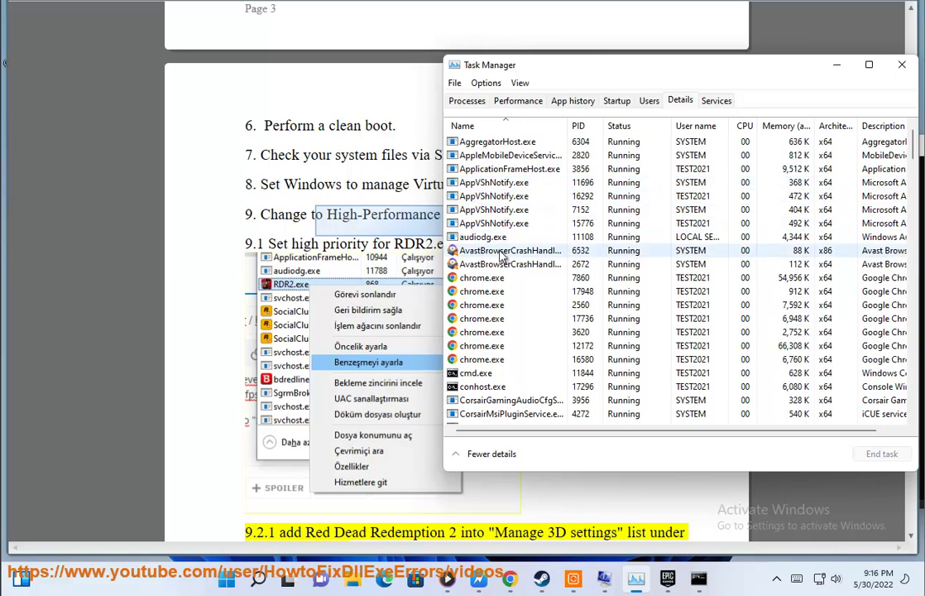
scroll(521, 362, down, 3)
right_click(497, 279)
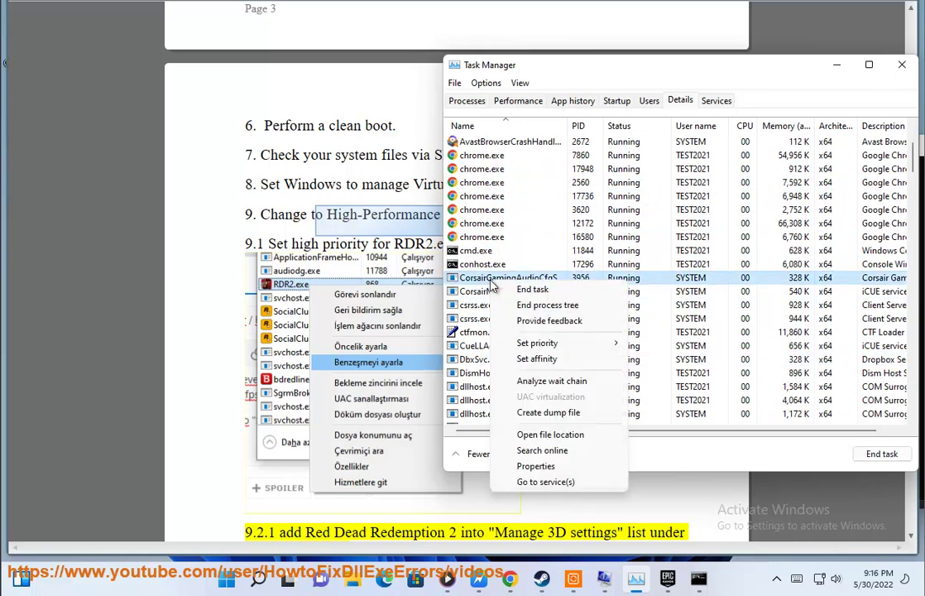
mouse_move(580, 343)
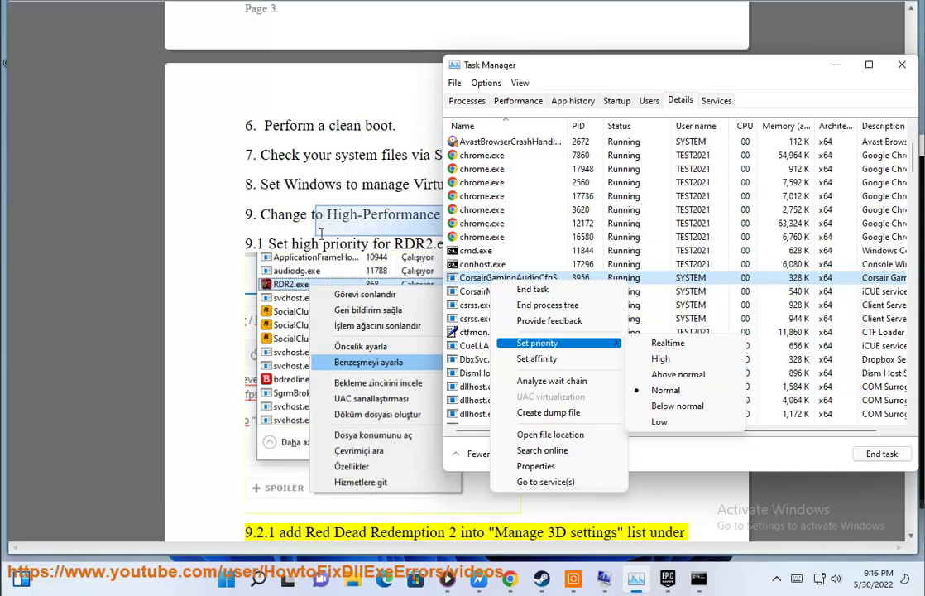
click(325, 183)
- Put Task Manager away so the Word crash-fix guide is back in front
click(836, 65)
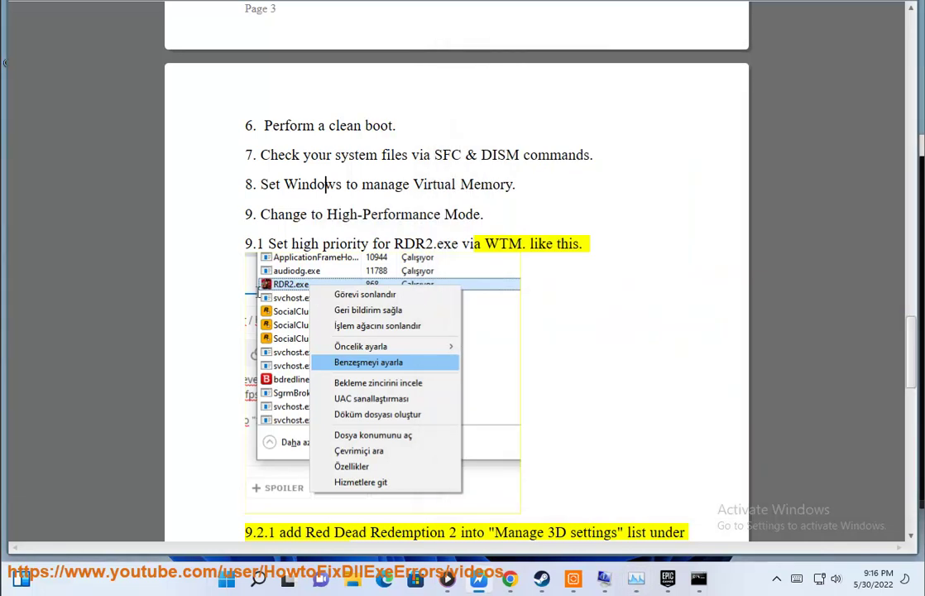